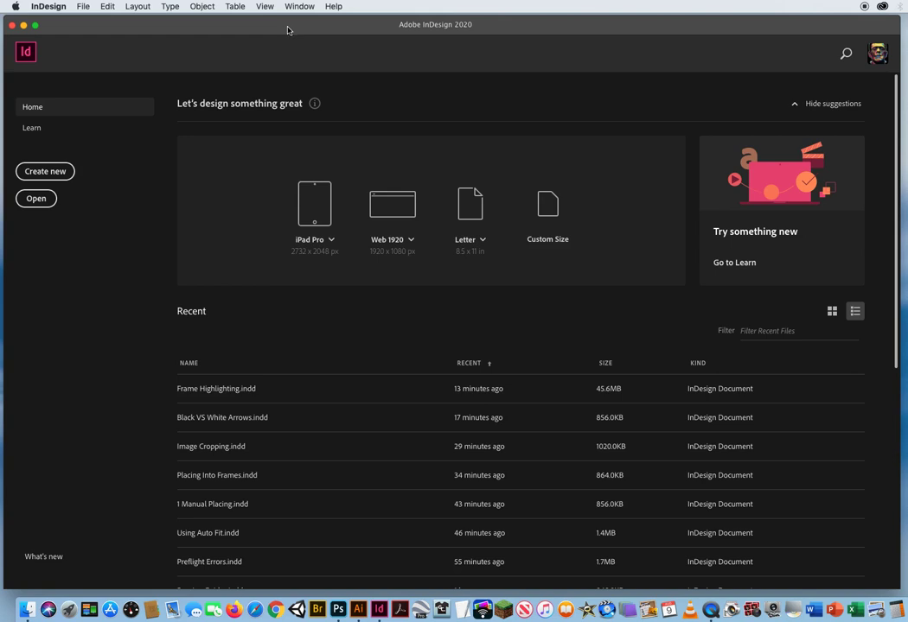
- Open Links Panel Features.indd from the 10 The Links Panel folder, choosing Don't Update Links
{"action": "left_click", "coordinate": [83, 6]}
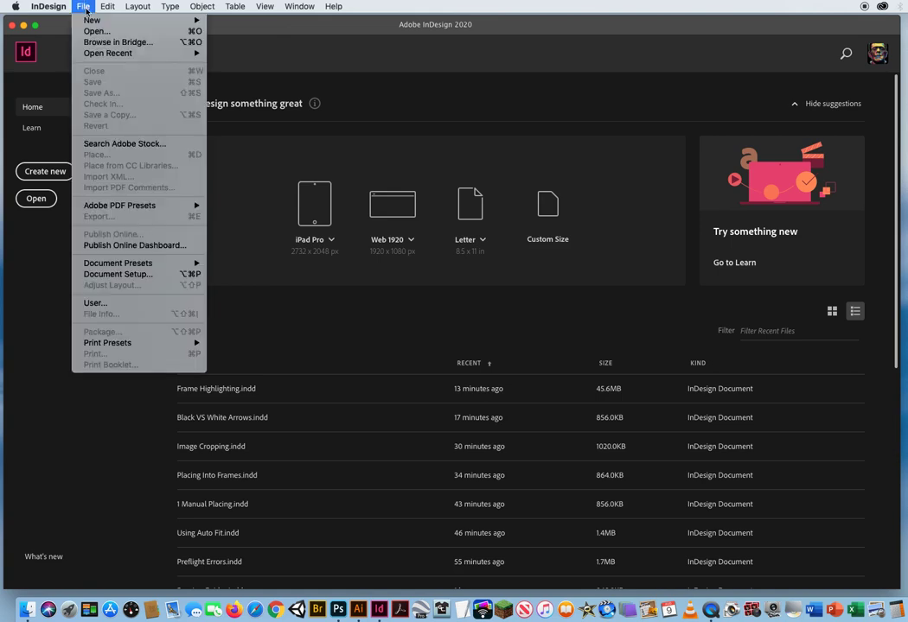
{"action": "left_click", "coordinate": [92, 32]}
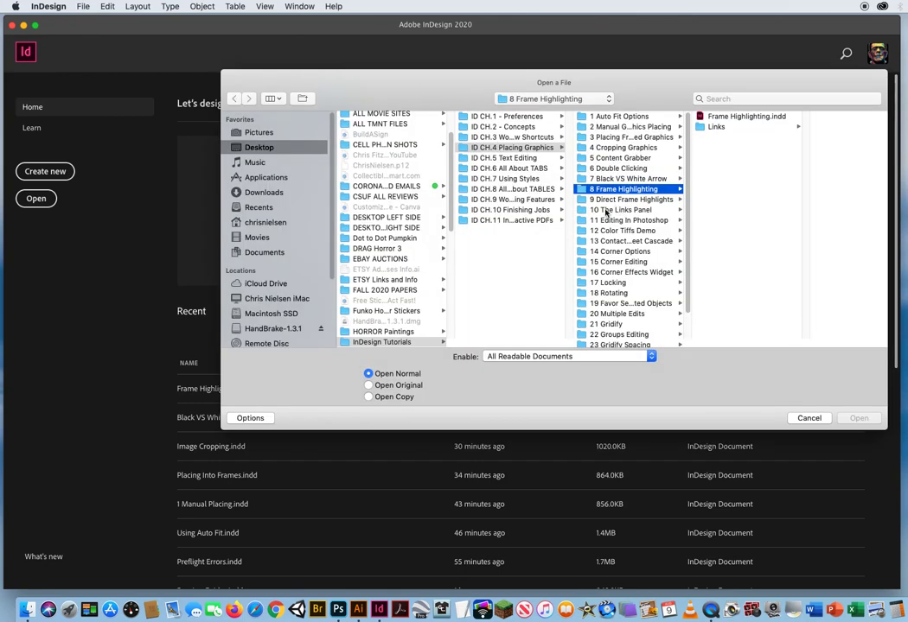
{"action": "left_click", "coordinate": [607, 211]}
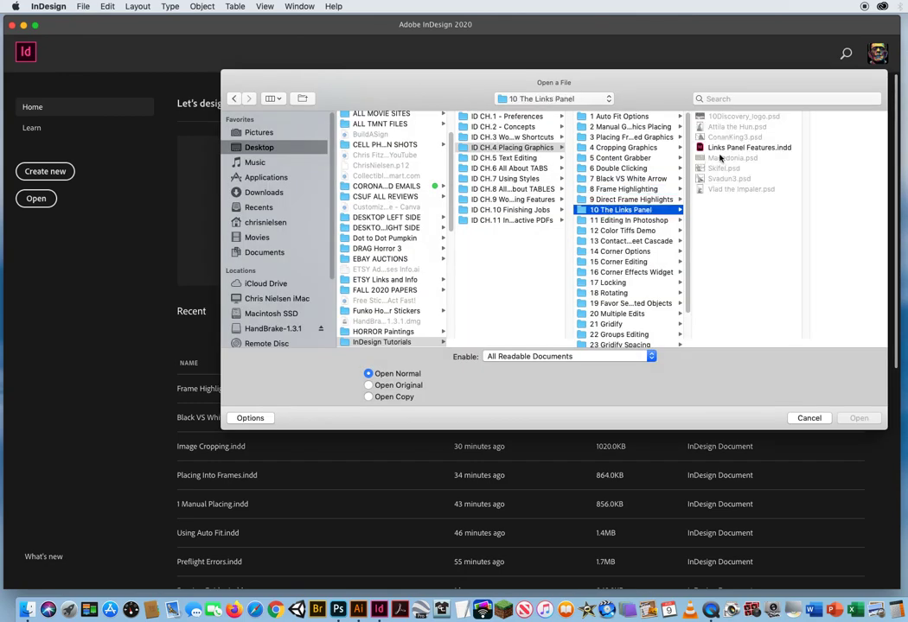
{"action": "left_click", "coordinate": [766, 148]}
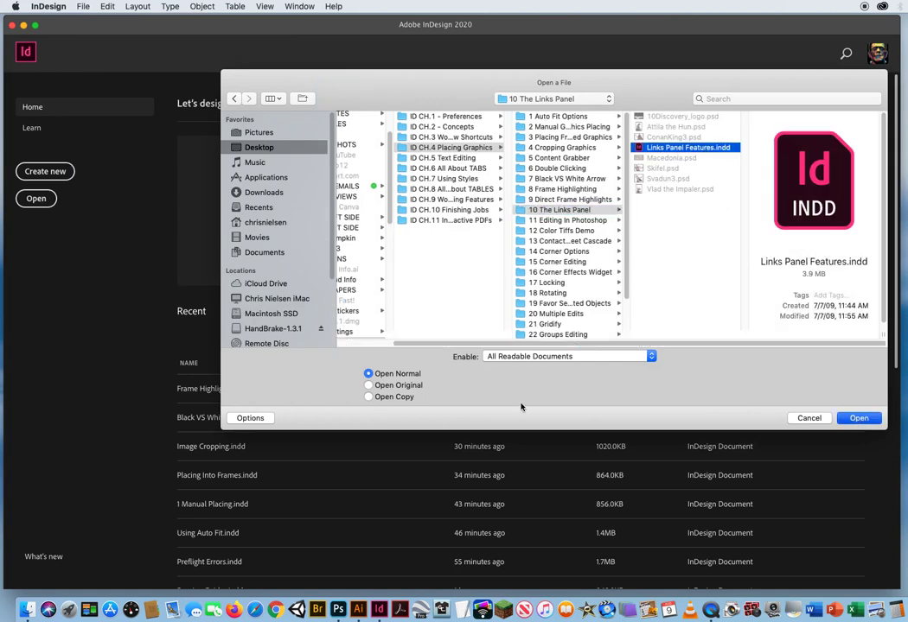
{"action": "key", "text": "Return"}
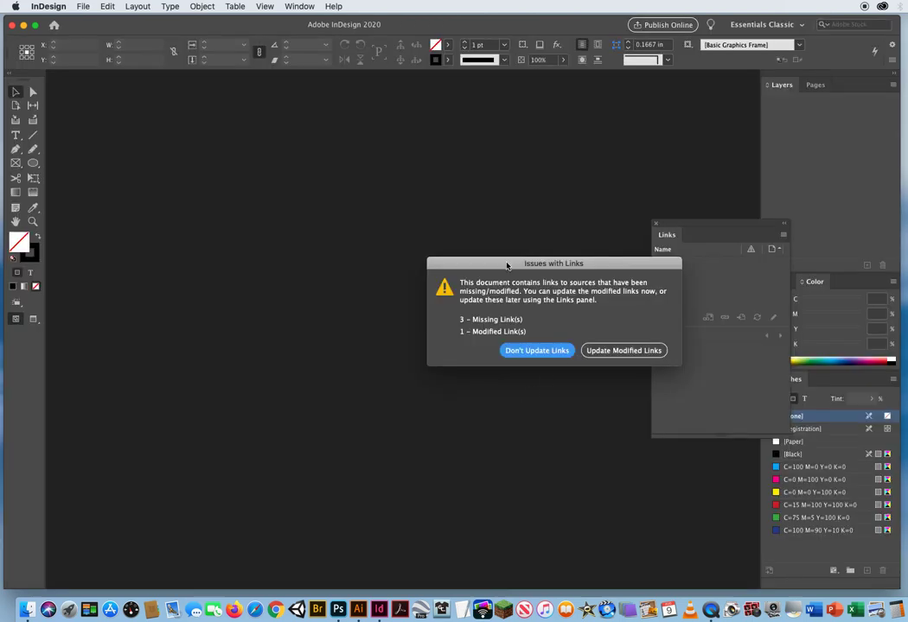
{"action": "left_click_drag", "start_coordinate": [506, 265], "coordinate": [313, 203]}
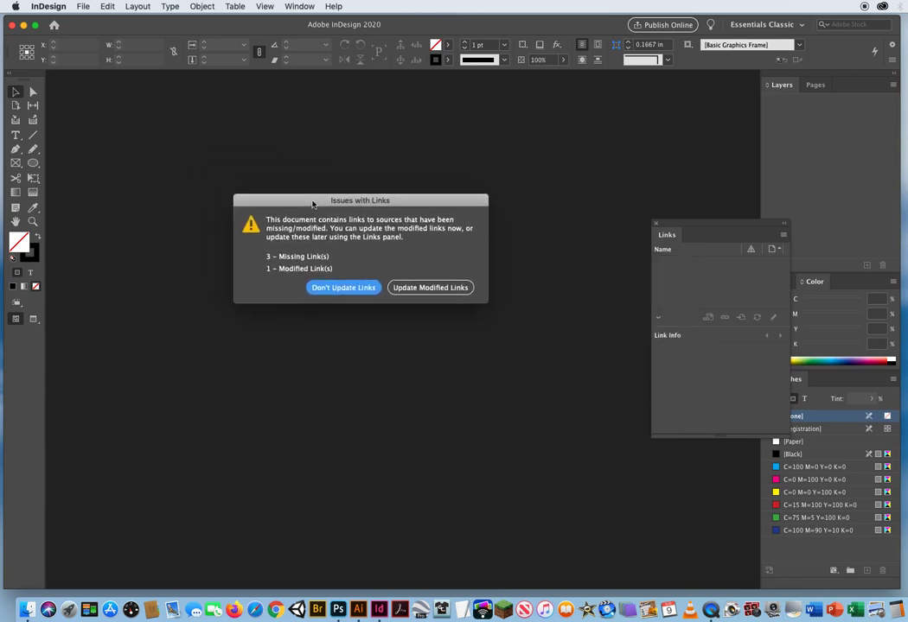
{"action": "left_click", "coordinate": [344, 288]}
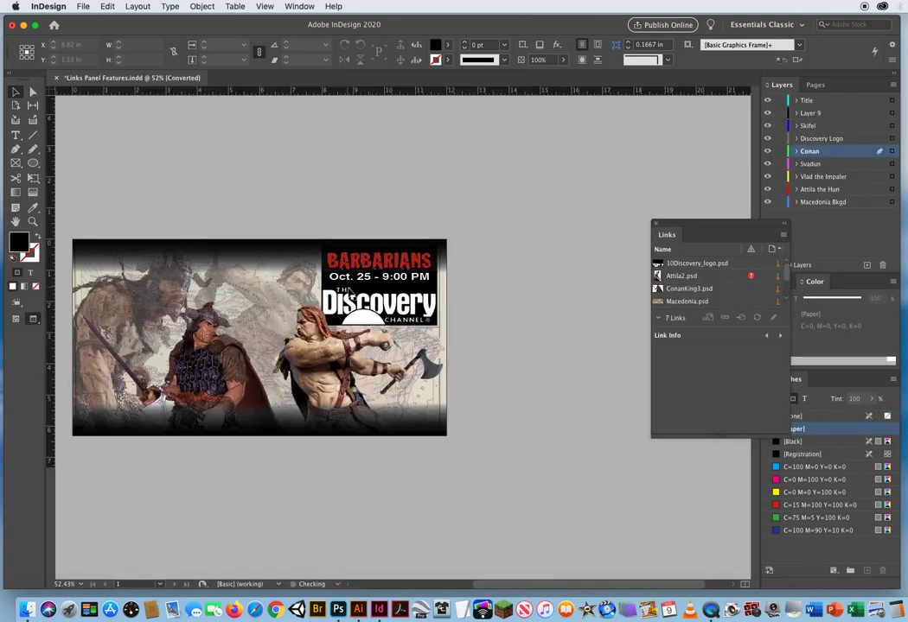
- Close the Links panel, reopen it from Window > Links, and place it at the upper right
{"action": "left_click_drag", "start_coordinate": [288, 242], "coordinate": [358, 241]}
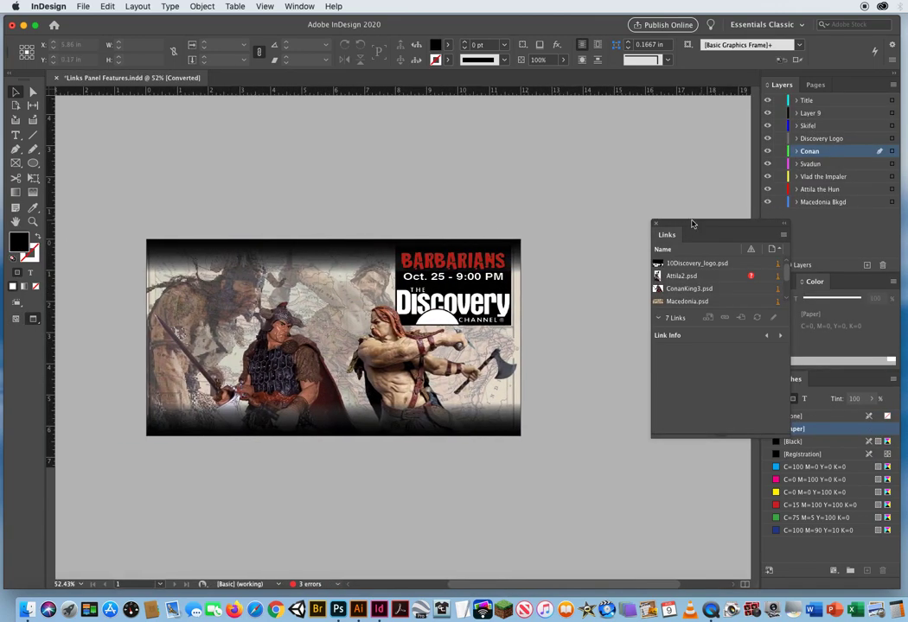
{"action": "left_click_drag", "start_coordinate": [658, 228], "coordinate": [577, 154]}
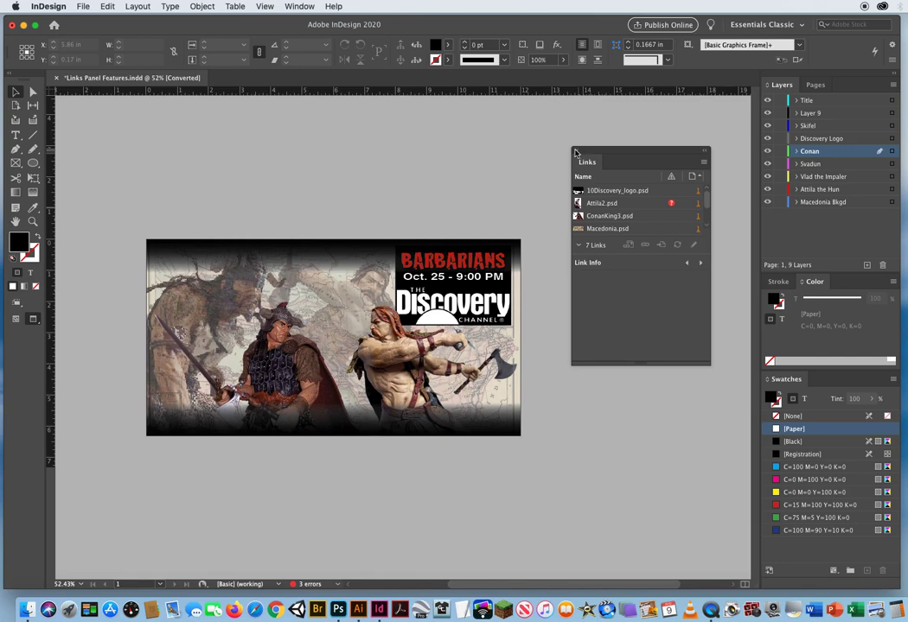
{"action": "left_click", "coordinate": [576, 153]}
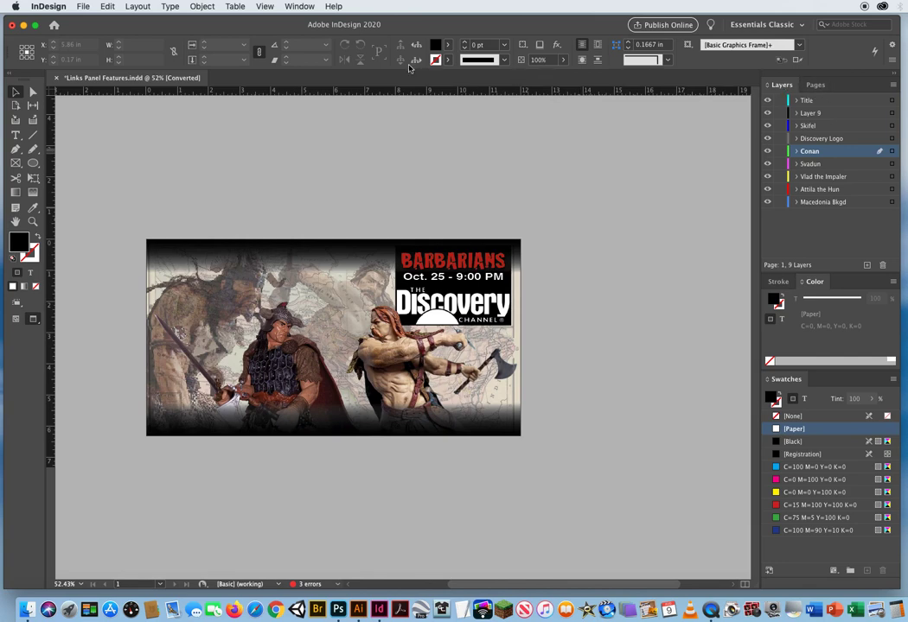
{"action": "left_click", "coordinate": [299, 6]}
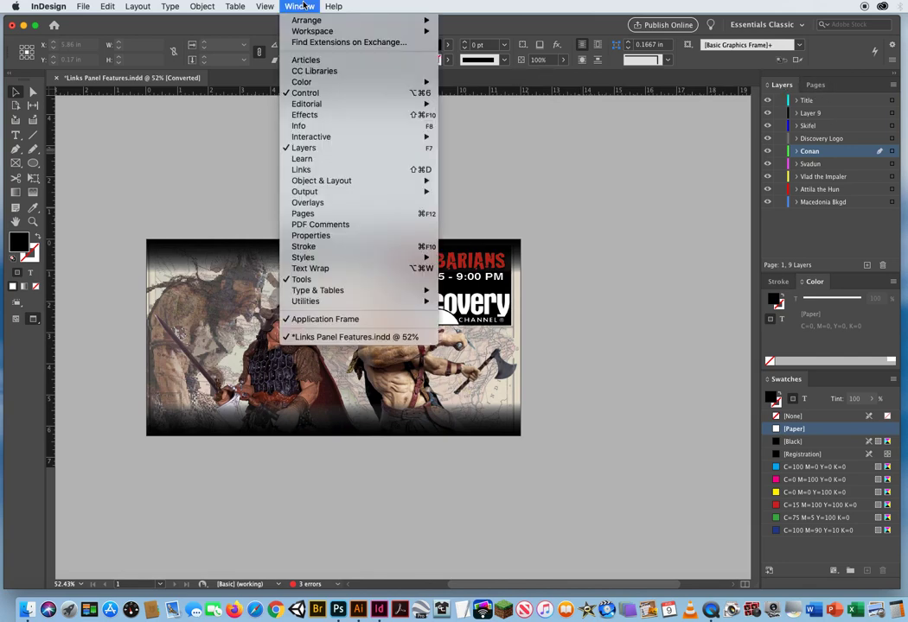
{"action": "left_click", "coordinate": [302, 170]}
{"action": "left_click_drag", "start_coordinate": [587, 162], "coordinate": [564, 132]}
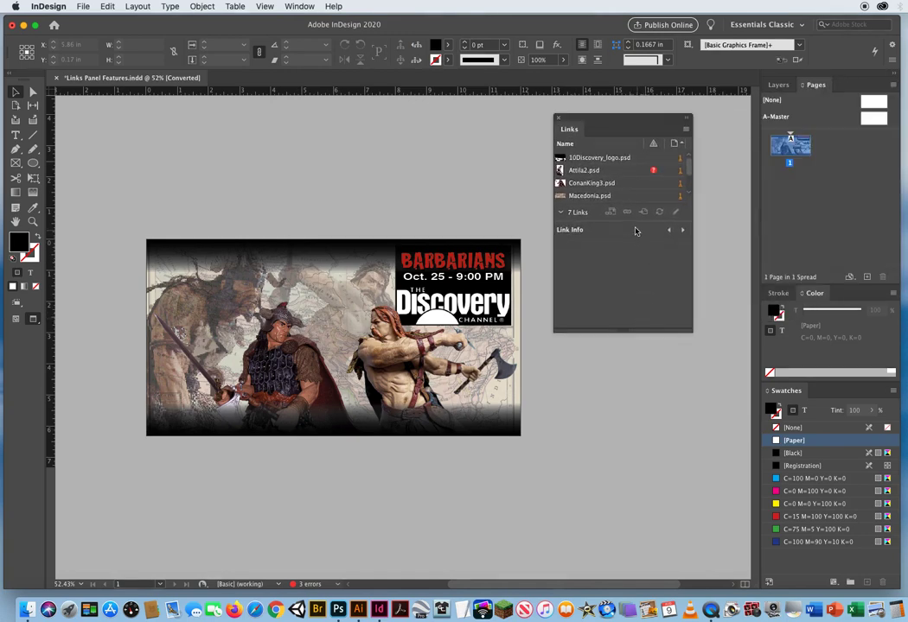
- Enlarge the Links panel to show all seven links, including three missing and modified Svadun3.psd
{"action": "left_click_drag", "start_coordinate": [623, 222], "coordinate": [616, 297]}
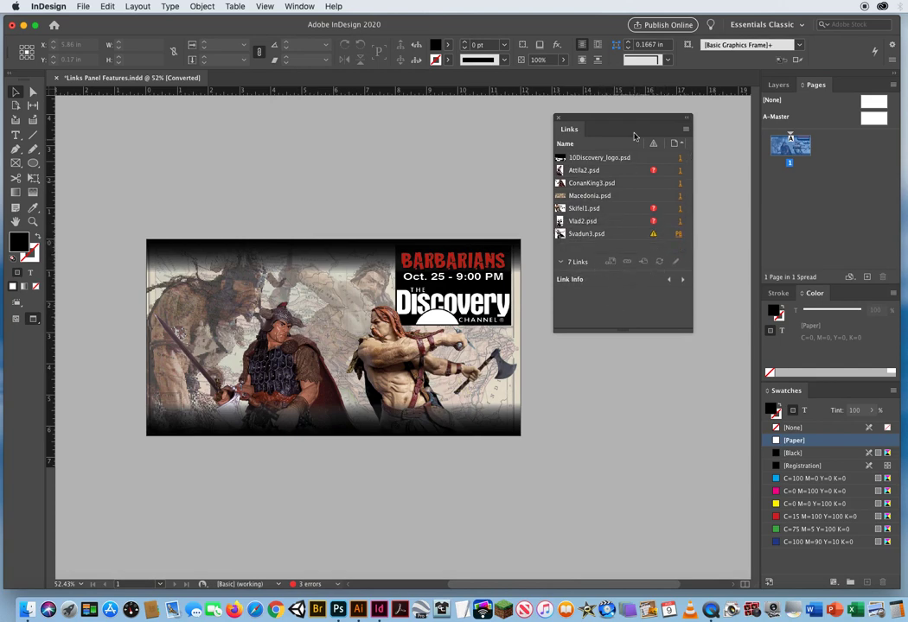
{"action": "left_click_drag", "start_coordinate": [636, 332], "coordinate": [635, 350]}
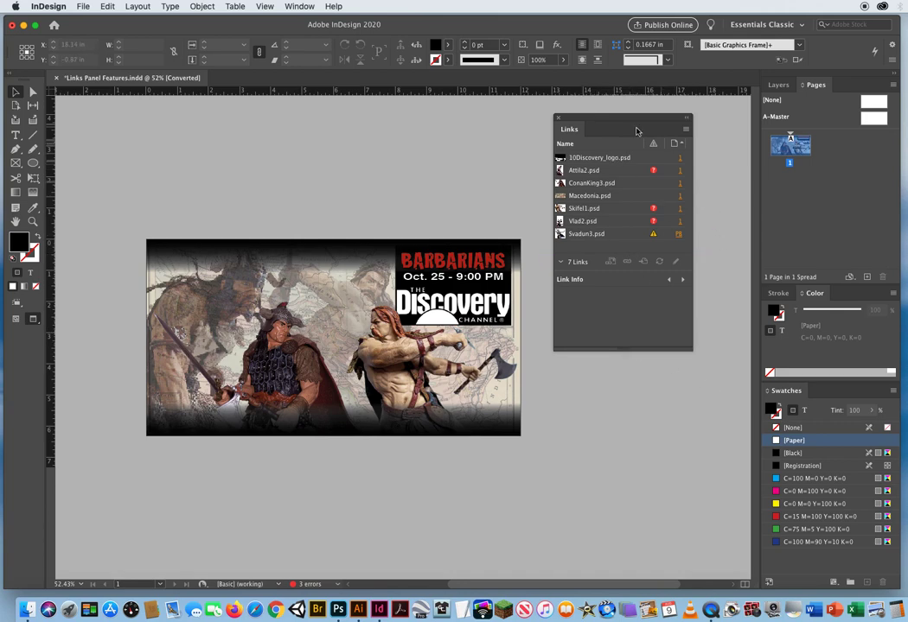
{"action": "left_click_drag", "start_coordinate": [599, 121], "coordinate": [628, 120]}
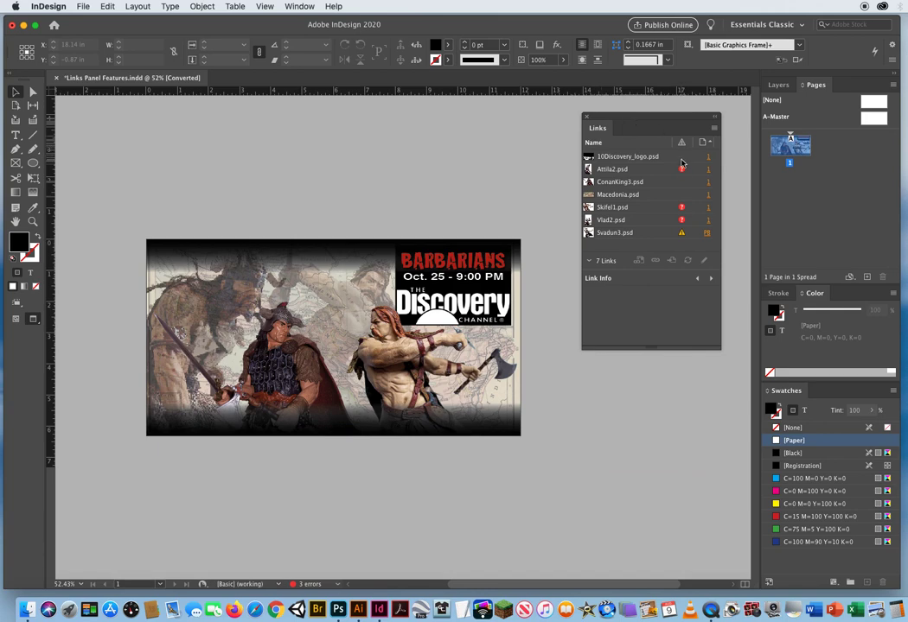
{"action": "mouse_move", "coordinate": [681, 174]}
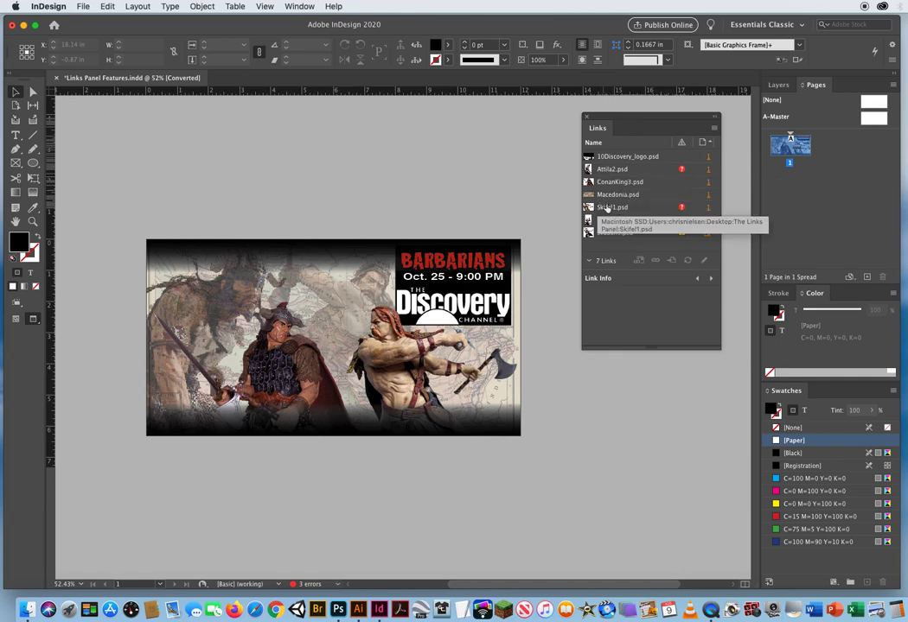
{"action": "mouse_move", "coordinate": [681, 222]}
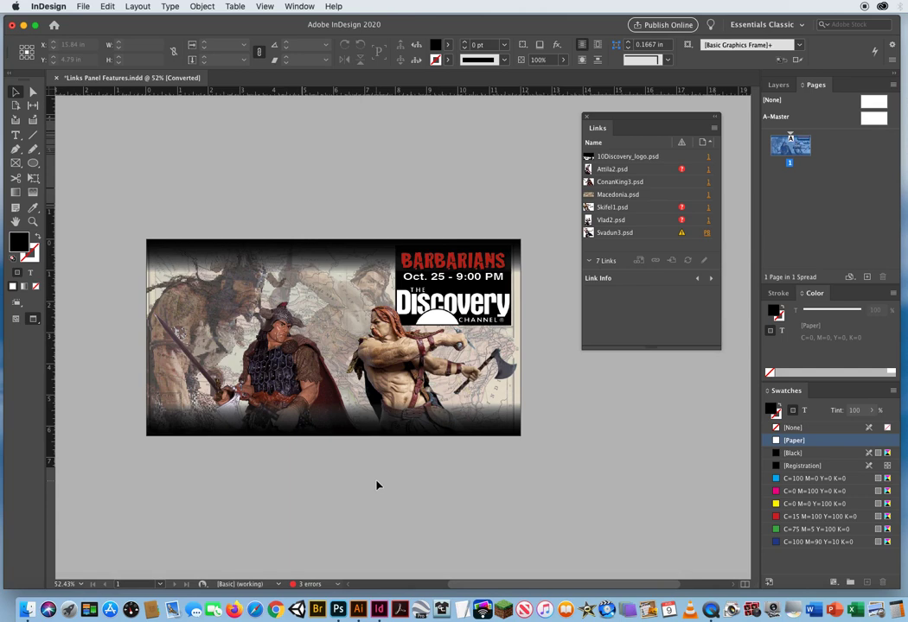
- Toggle Normal view and use Svadun3.psd's link to locate it on the pasteboard
{"action": "key", "text": "w"}
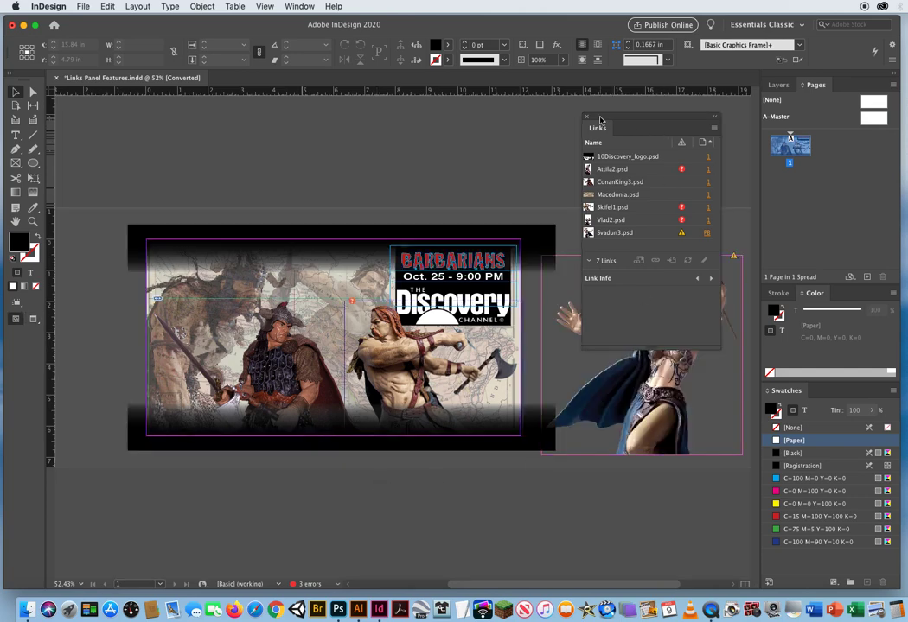
{"action": "left_click_drag", "start_coordinate": [659, 128], "coordinate": [784, 132]}
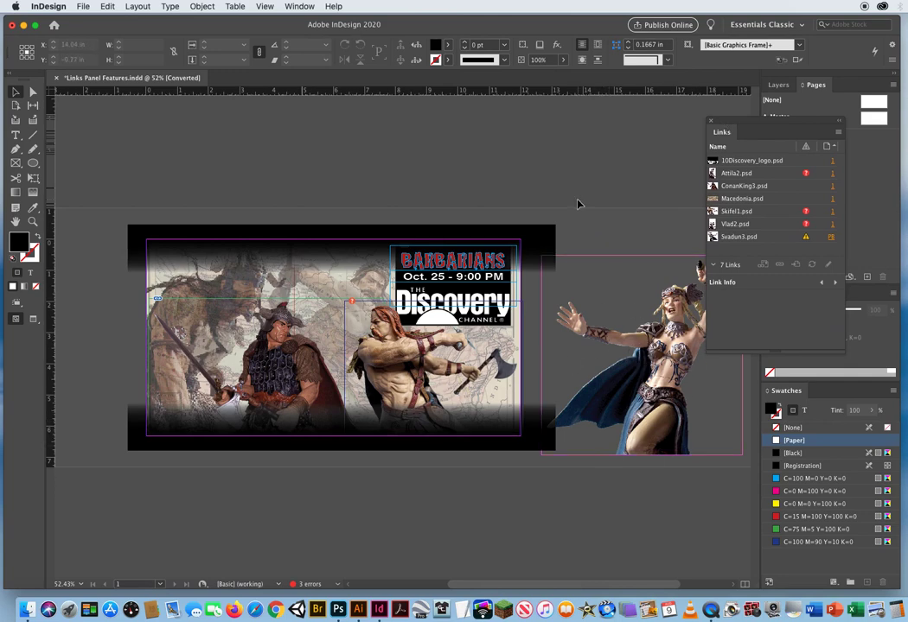
{"action": "key", "text": "w"}
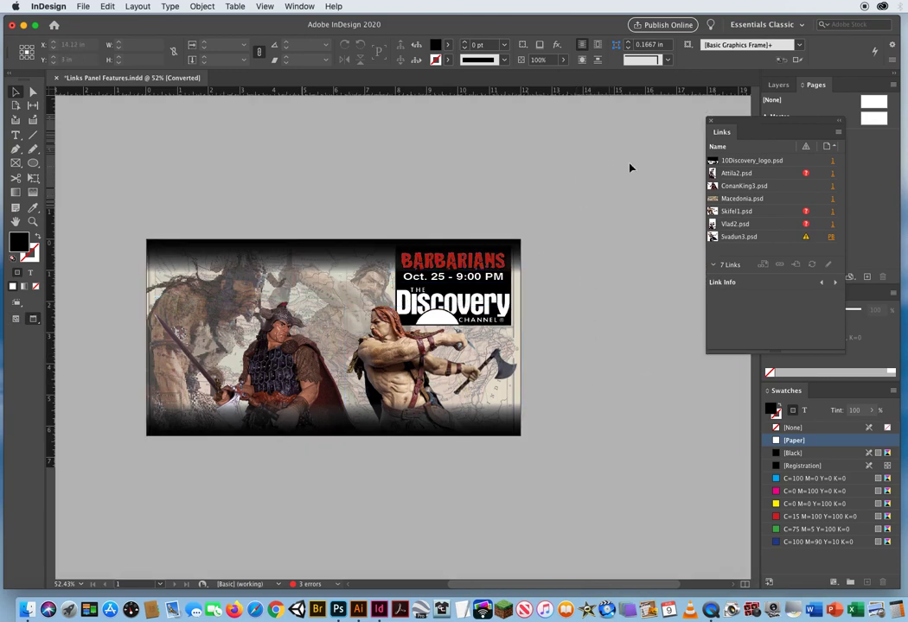
{"action": "left_click", "coordinate": [832, 239]}
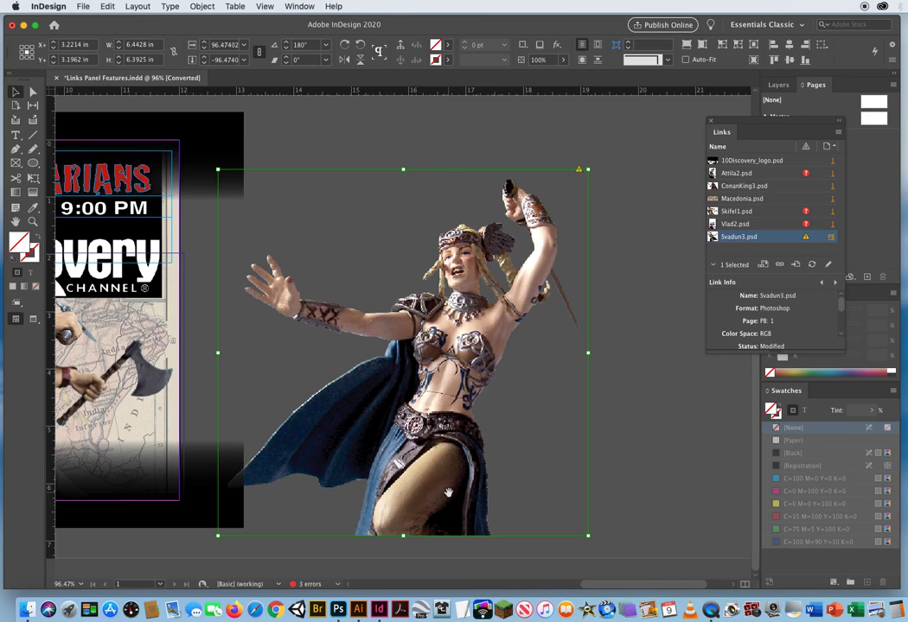
{"action": "left_click", "coordinate": [630, 450]}
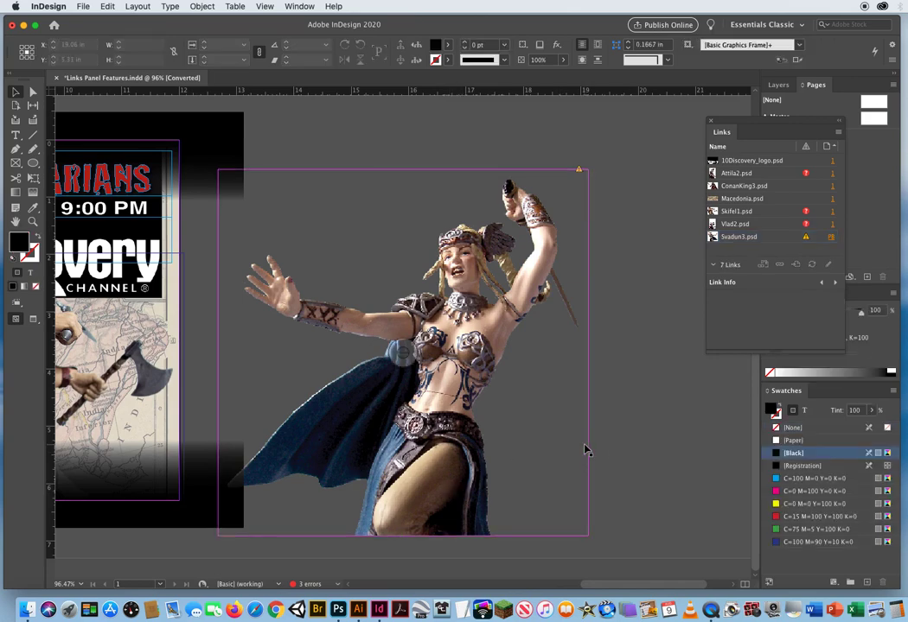
- Undo twice to restore the full Barbarians poster layout
{"action": "key", "text": "super+z"}
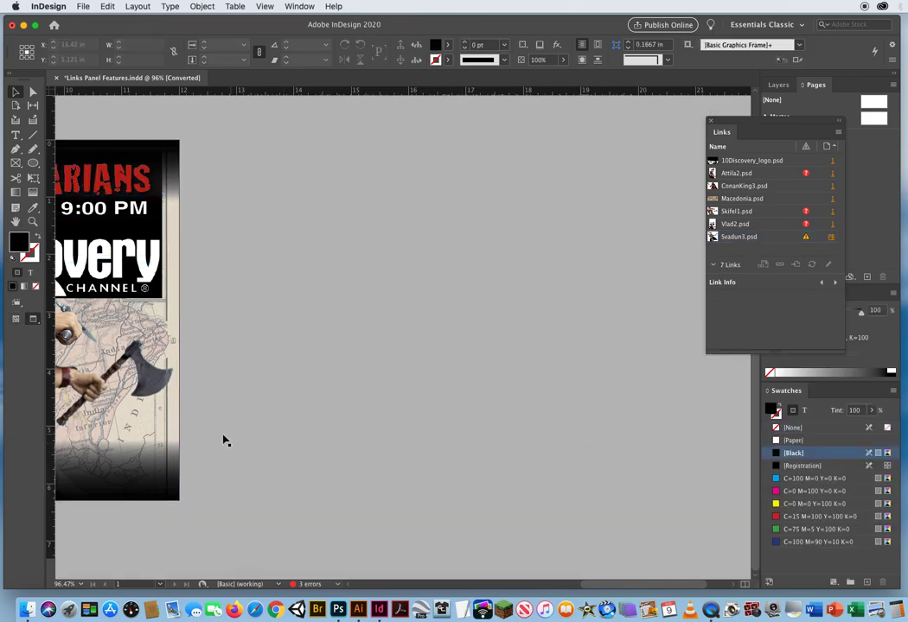
{"action": "scroll", "coordinate": [216, 439], "scroll_direction": "left", "scroll_amount": 10}
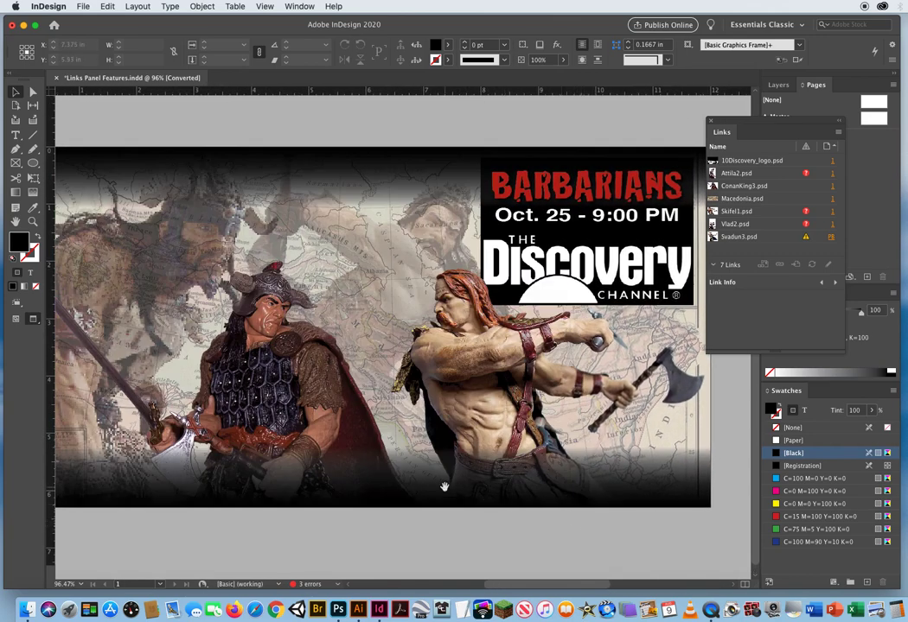
{"action": "key", "text": "super+z"}
{"action": "key", "text": "super+z"}
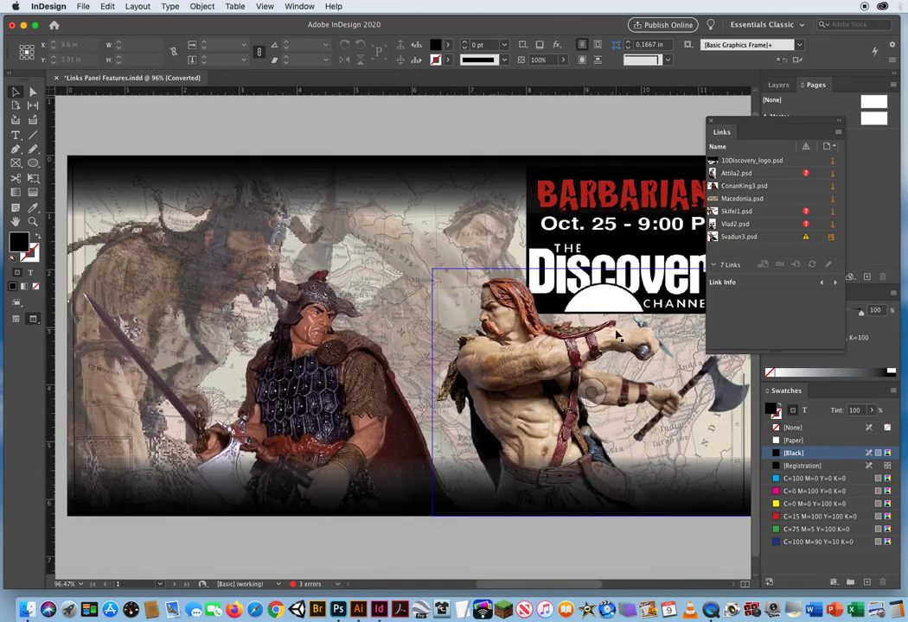
- Select missing Attila2.psd in the Links panel and go to its image on the page
{"action": "left_click", "coordinate": [772, 173]}
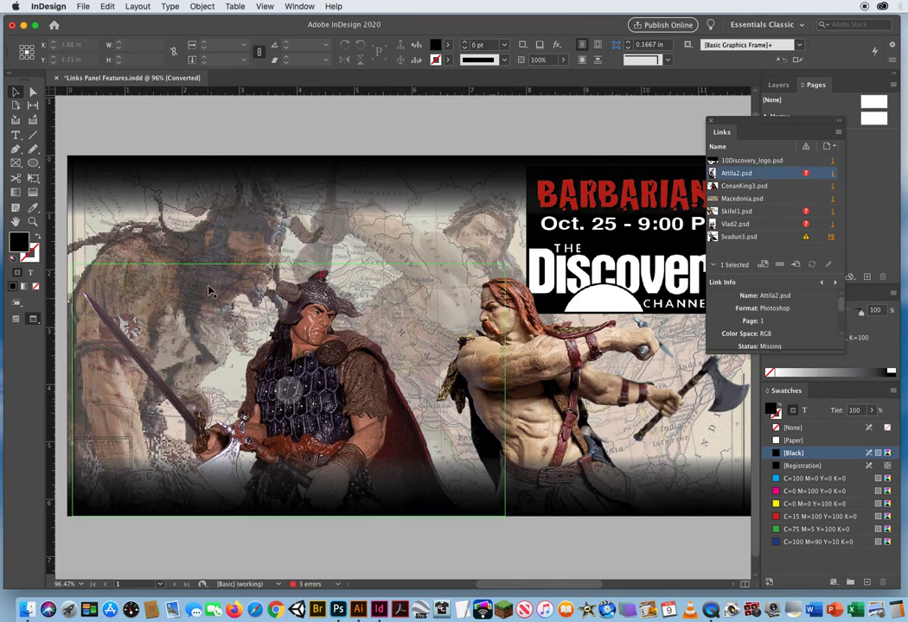
{"action": "left_click", "coordinate": [471, 333]}
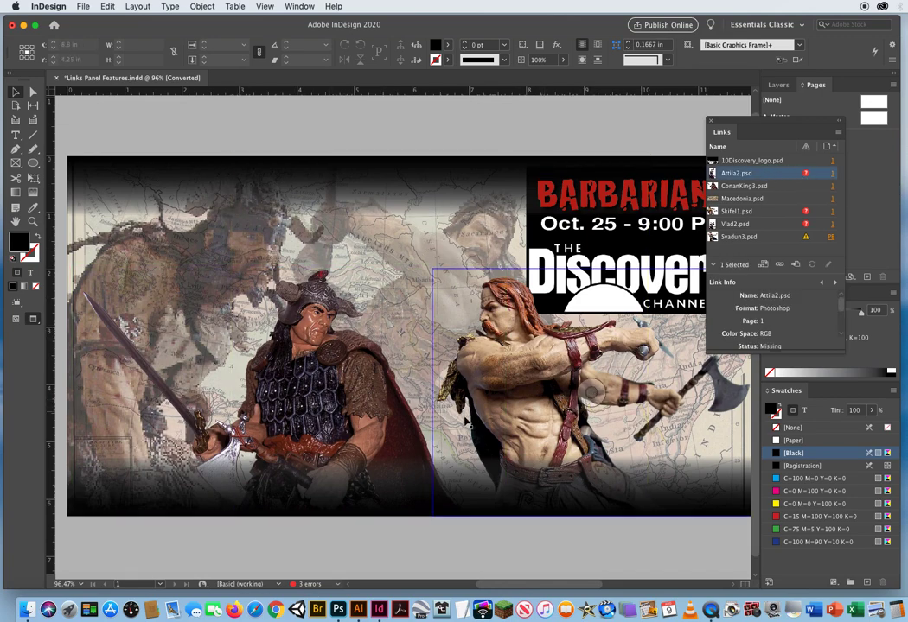
{"action": "left_click", "coordinate": [831, 175]}
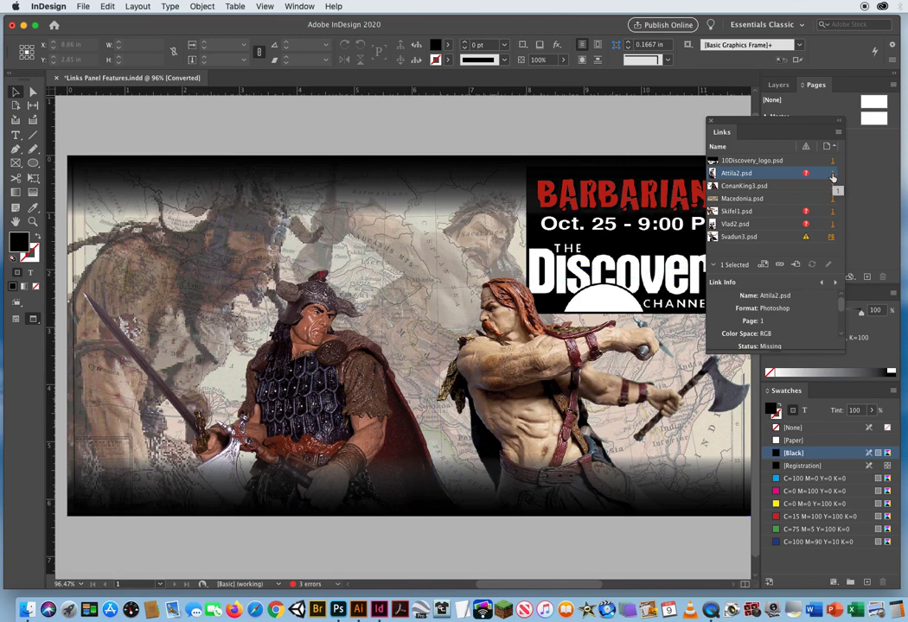
{"action": "left_click", "coordinate": [832, 175]}
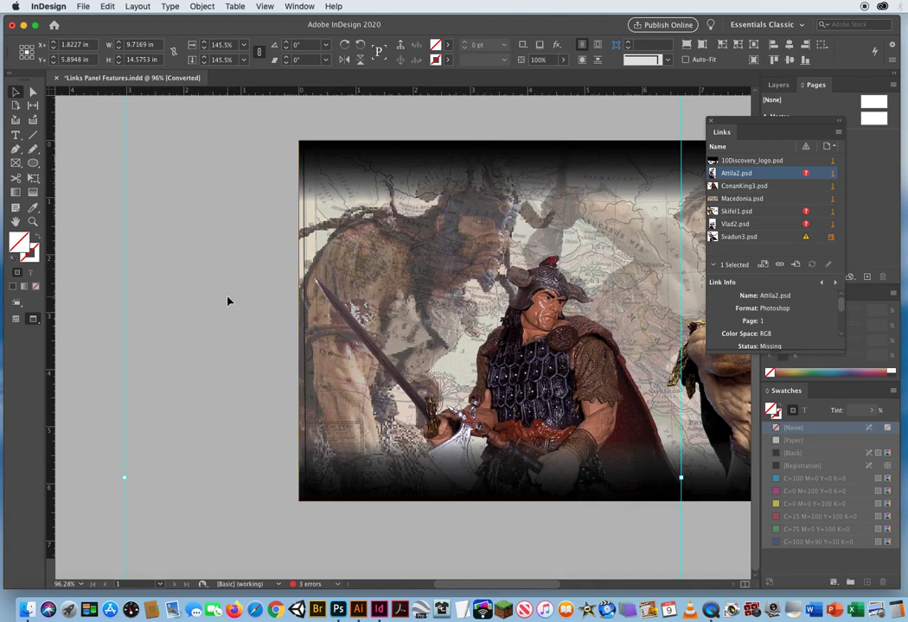
- Zoom in to 200% on the Attila image to inspect its pixelated preview
{"action": "key", "text": "z"}
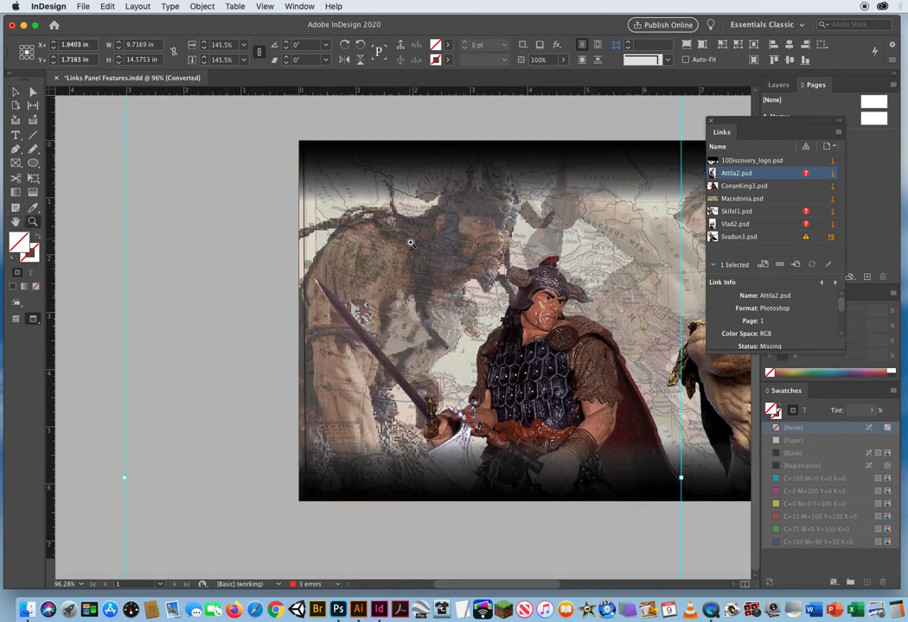
{"action": "left_click", "coordinate": [412, 246]}
{"action": "left_click", "coordinate": [388, 244]}
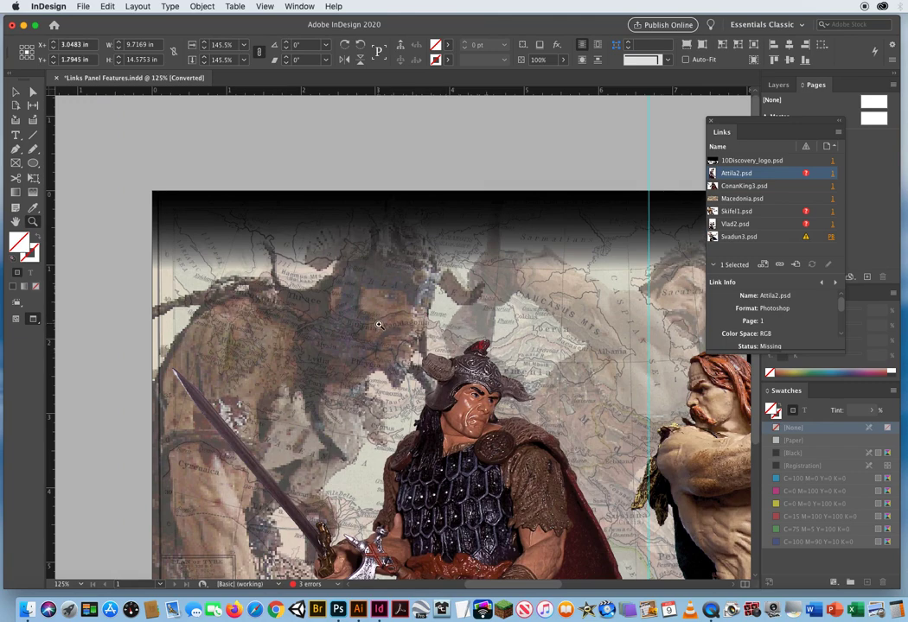
{"action": "left_click", "coordinate": [379, 325]}
{"action": "left_click", "coordinate": [333, 271]}
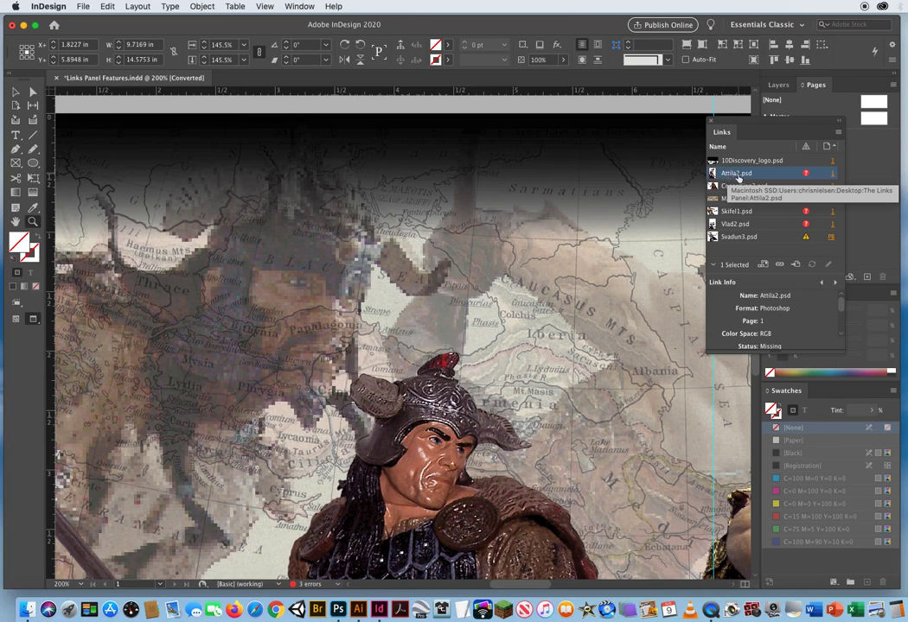
- Relink Attila2.psd to Attila the Hun.psd from ID CH.4 Placing Graphics > 10 The Links Panel
{"action": "double_click", "coordinate": [806, 175]}
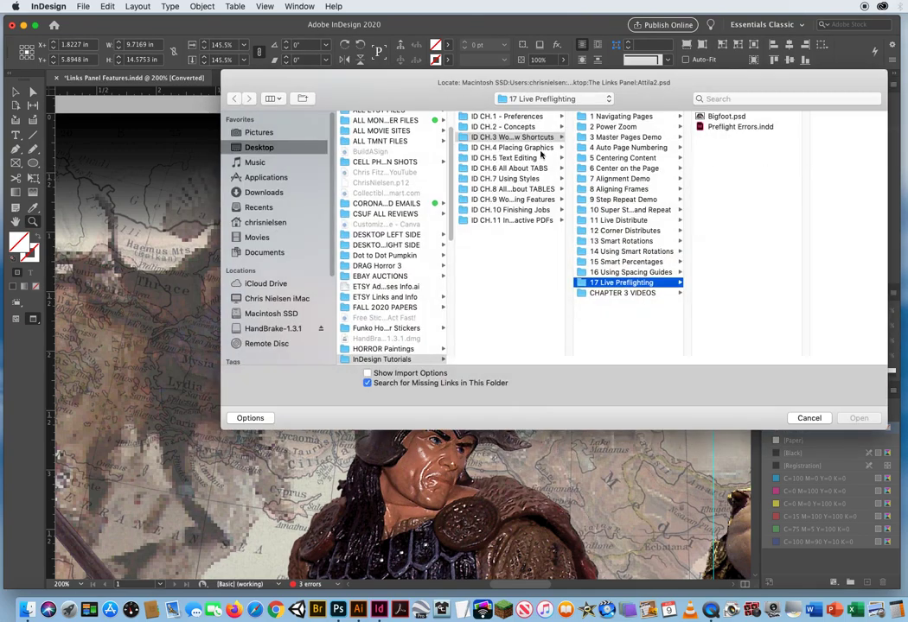
{"action": "left_click", "coordinate": [518, 148]}
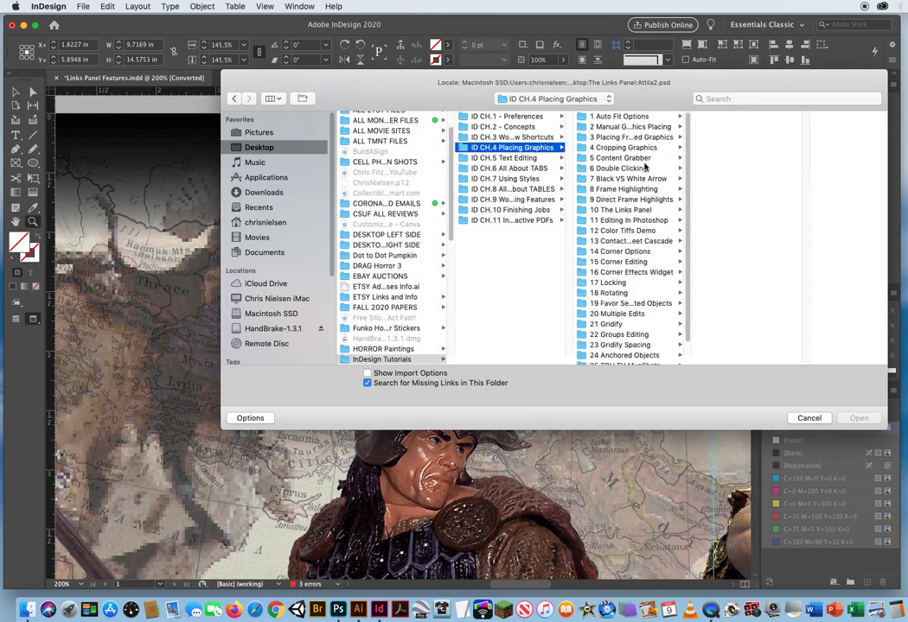
{"action": "left_click", "coordinate": [615, 210]}
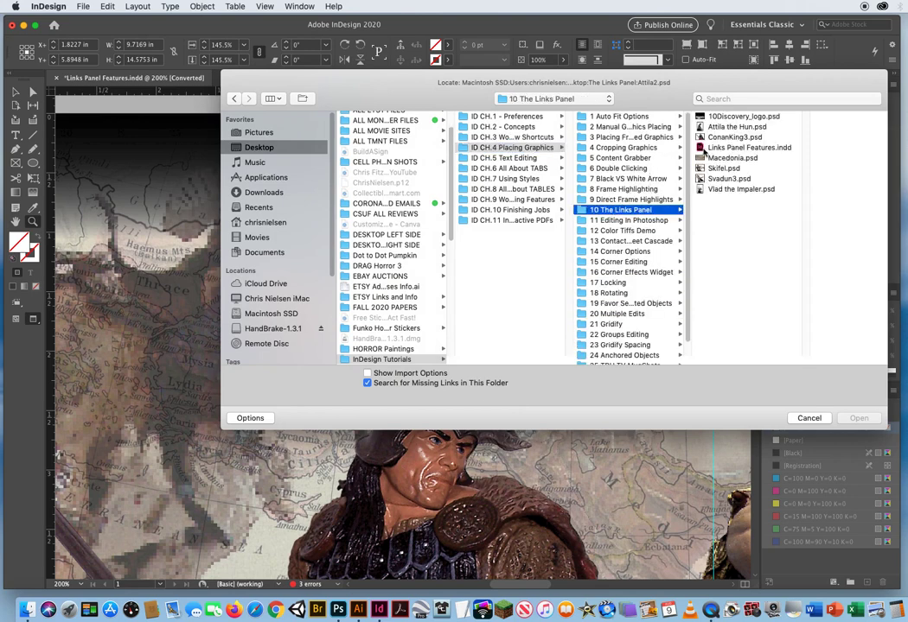
{"action": "left_click", "coordinate": [724, 130]}
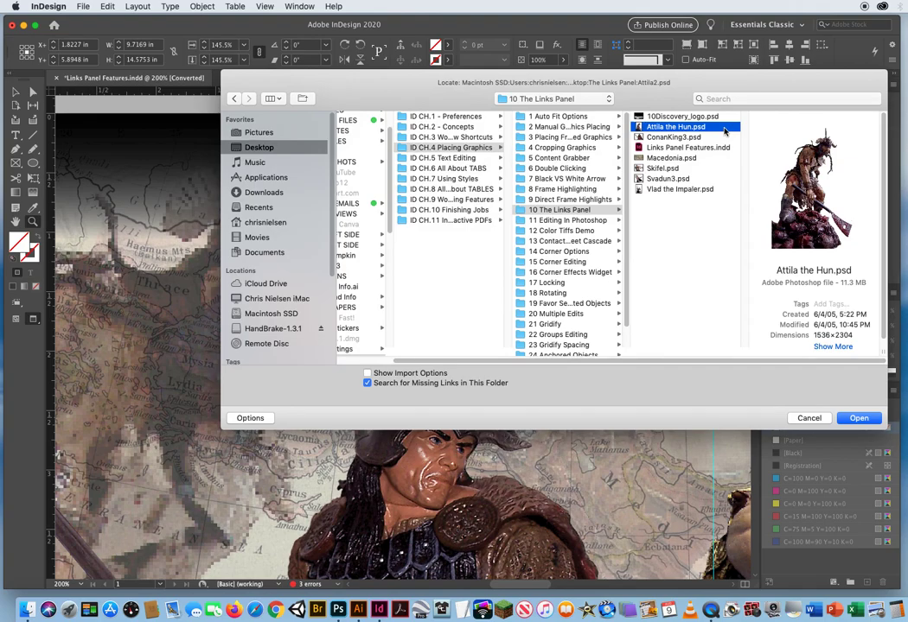
{"action": "left_click_drag", "start_coordinate": [708, 80], "coordinate": [453, 335]}
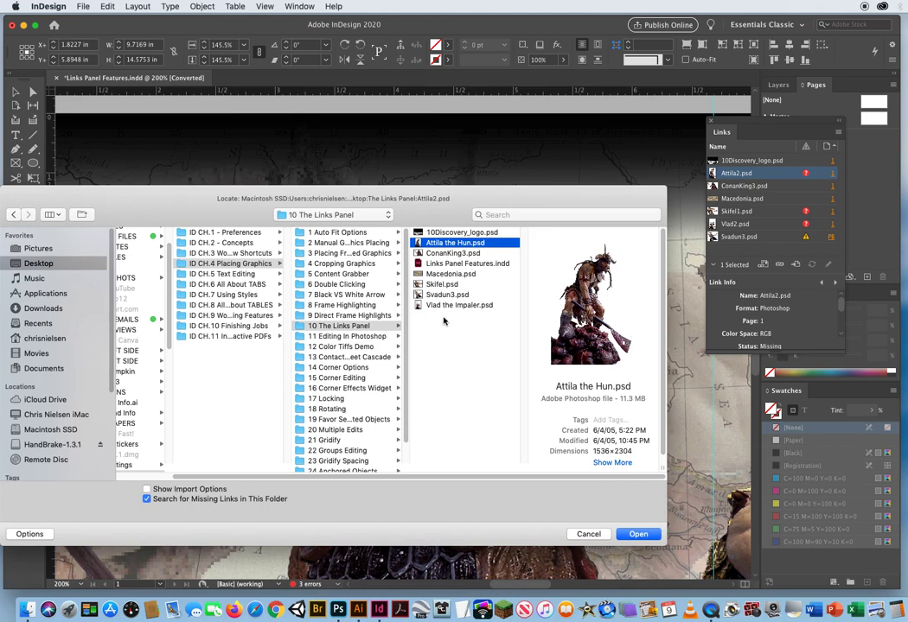
{"action": "left_click", "coordinate": [637, 535]}
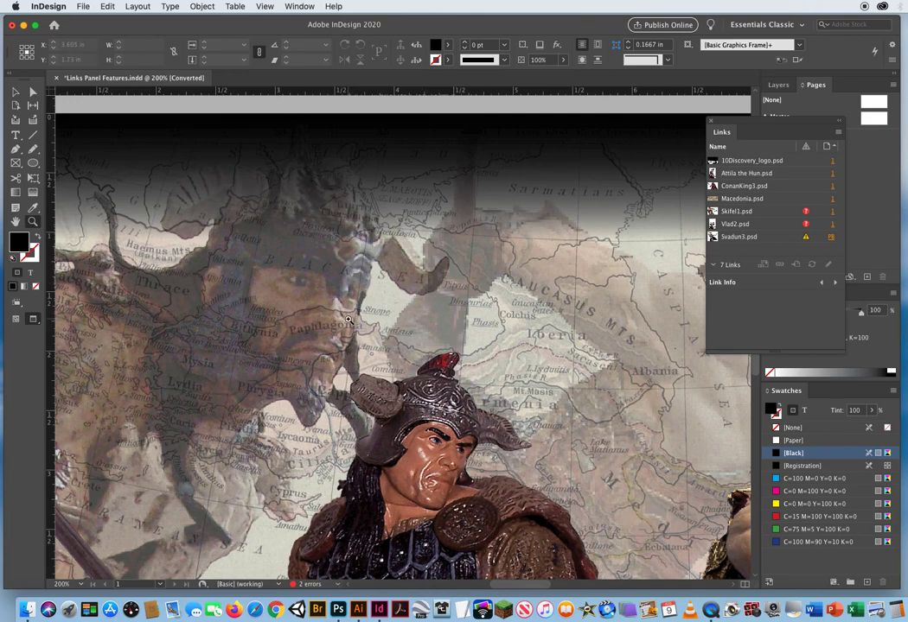
- Verify Attila the Hun.psd is OK, then select missing Skifel1.psd and go to its image
{"action": "left_click", "coordinate": [795, 173]}
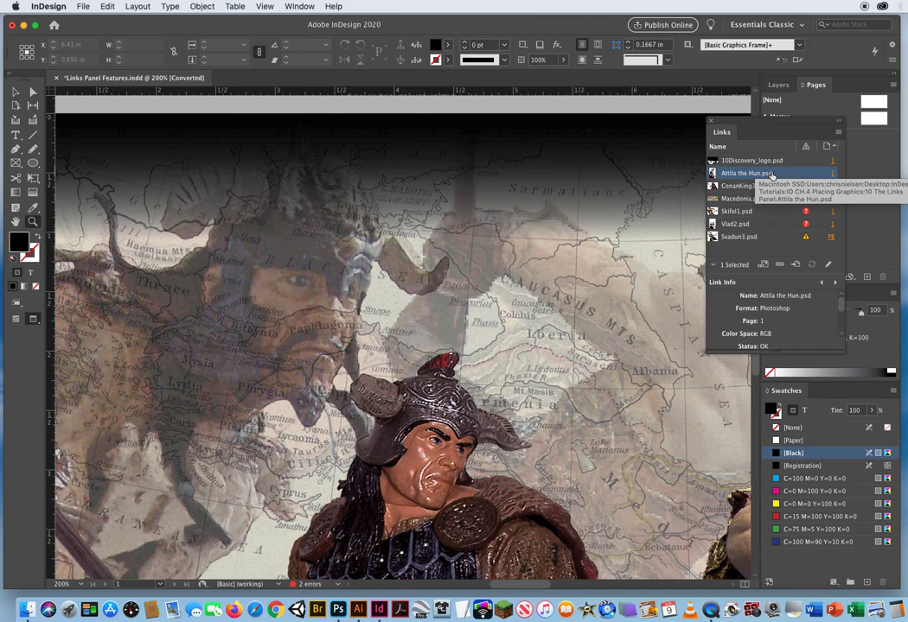
{"action": "left_click", "coordinate": [772, 211]}
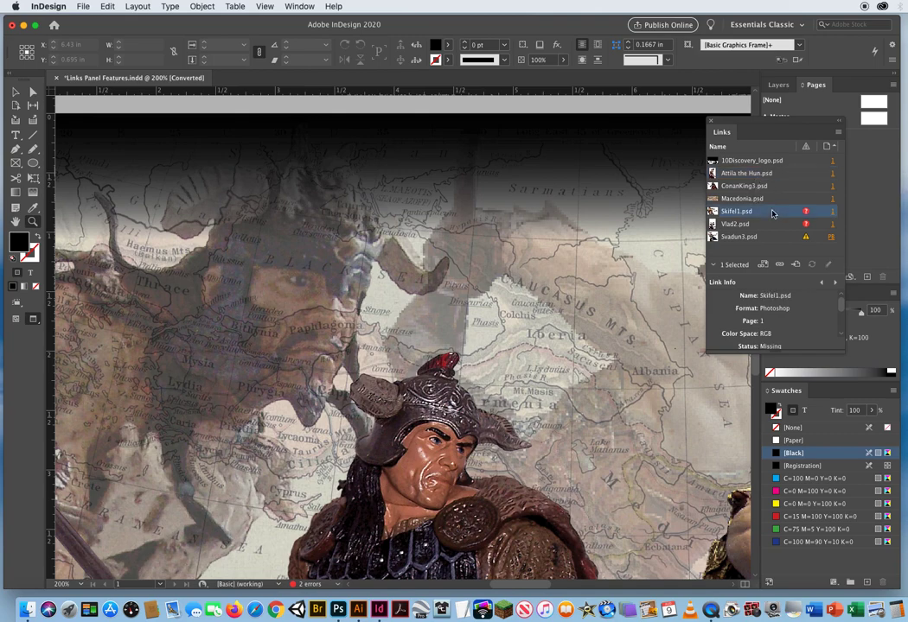
{"action": "left_click", "coordinate": [833, 212]}
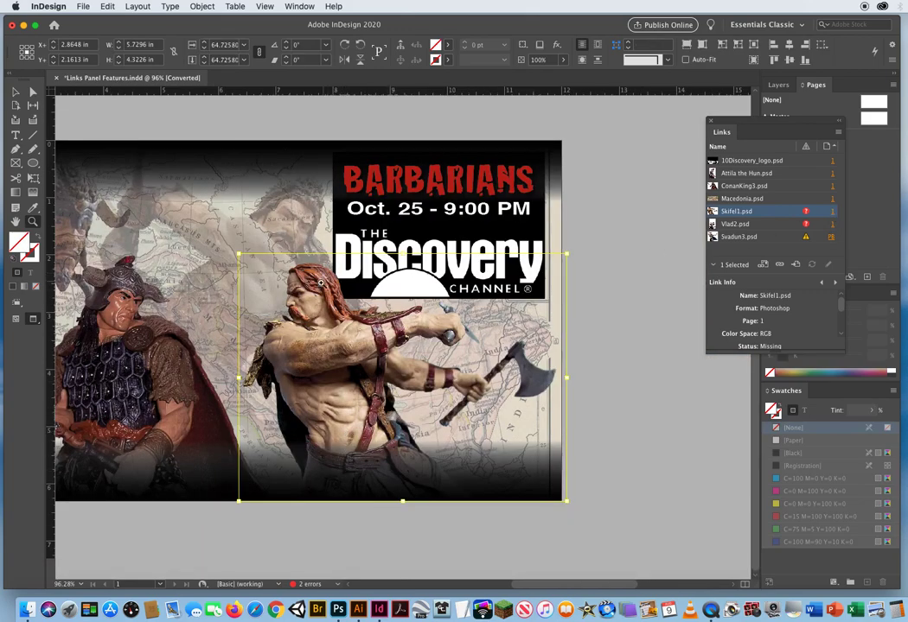
- Zoom in to 600% on the Skifel warrior's face
{"action": "key", "text": "super+equal"}
{"action": "key", "text": "super+equal"}
{"action": "key", "text": "super+equal"}
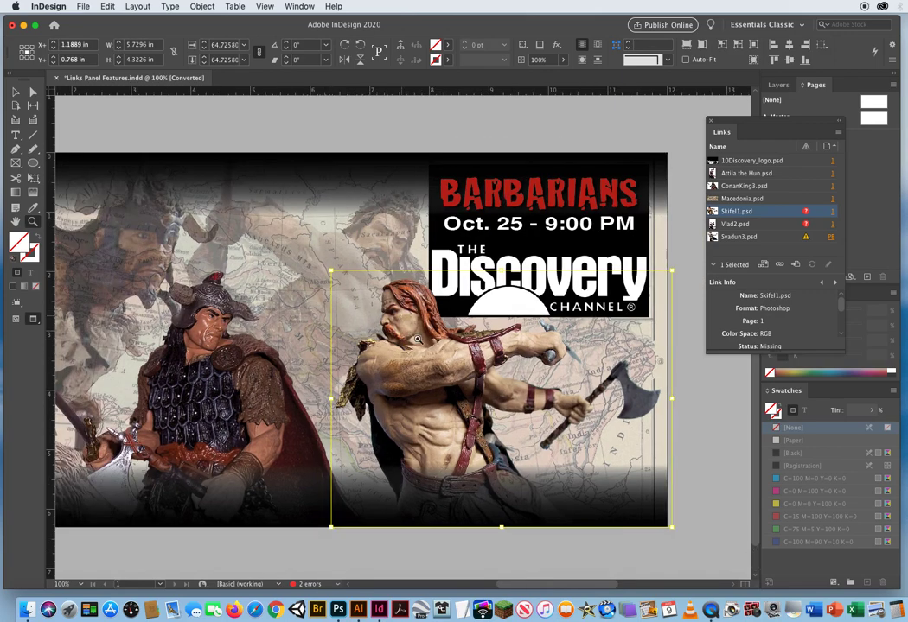
{"action": "key", "text": "super+equal"}
{"action": "key", "text": "super+equal"}
{"action": "key", "text": "super+equal"}
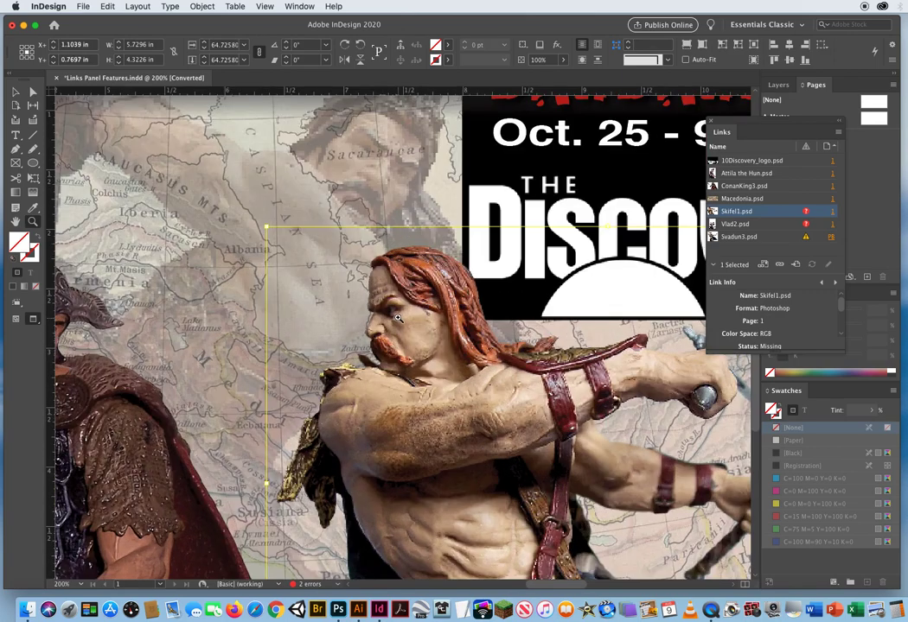
{"action": "key", "text": "super+equal"}
{"action": "key", "text": "super+equal"}
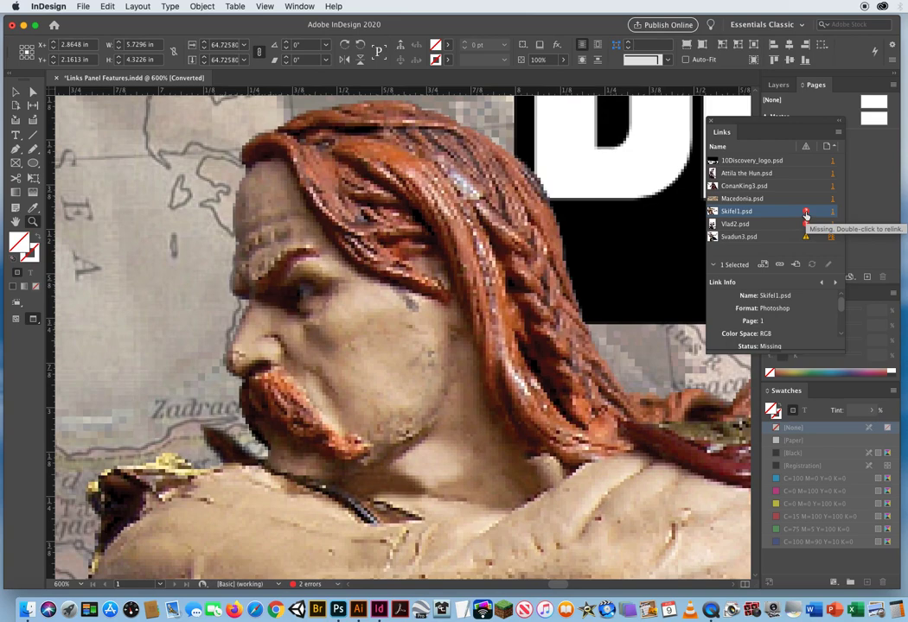
- Relink the missing Skifel1.psd to Skifel.psd
{"action": "double_click", "coordinate": [805, 214]}
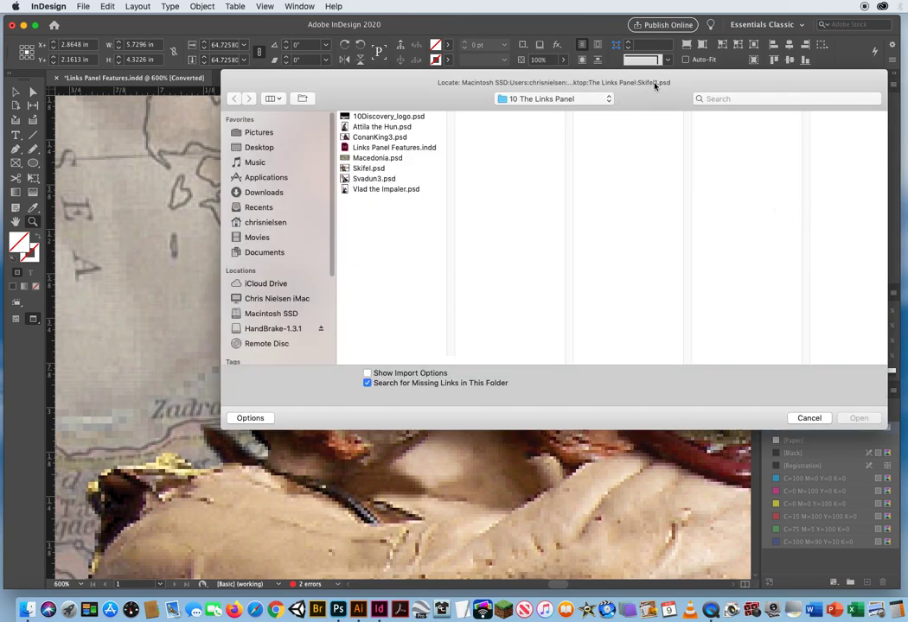
{"action": "left_click", "coordinate": [368, 169]}
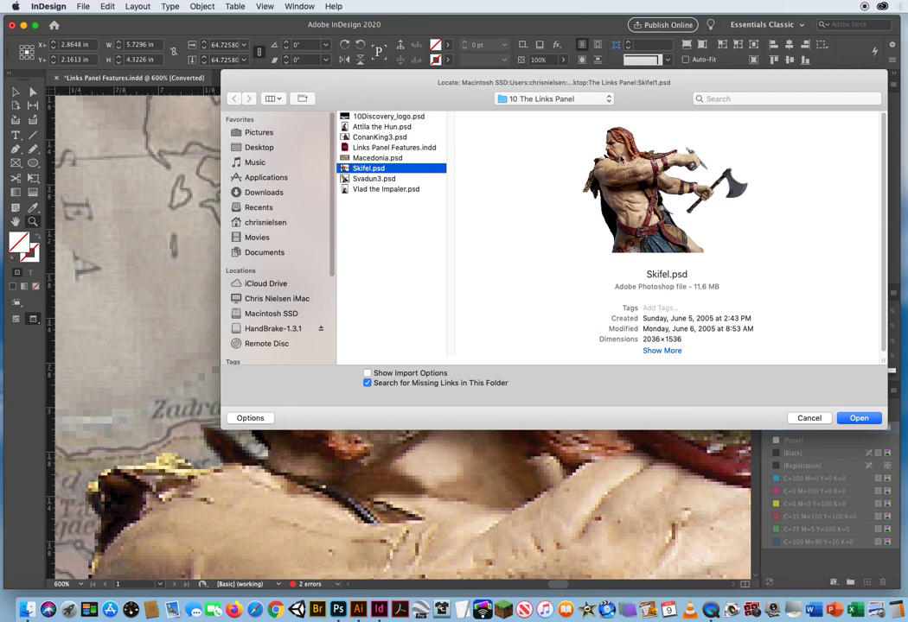
{"action": "left_click_drag", "start_coordinate": [414, 83], "coordinate": [401, 321]}
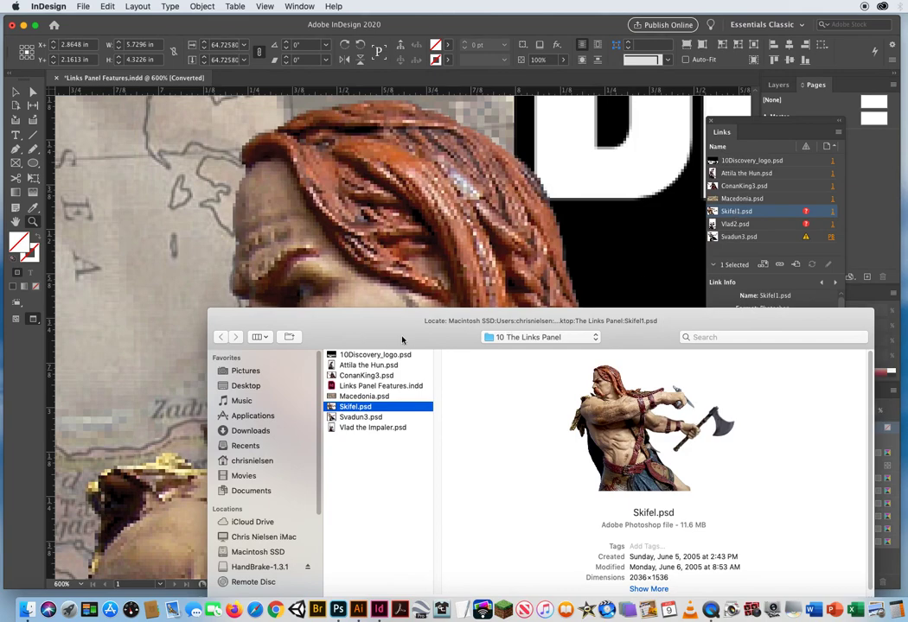
{"action": "left_click_drag", "start_coordinate": [371, 339], "coordinate": [335, 193]}
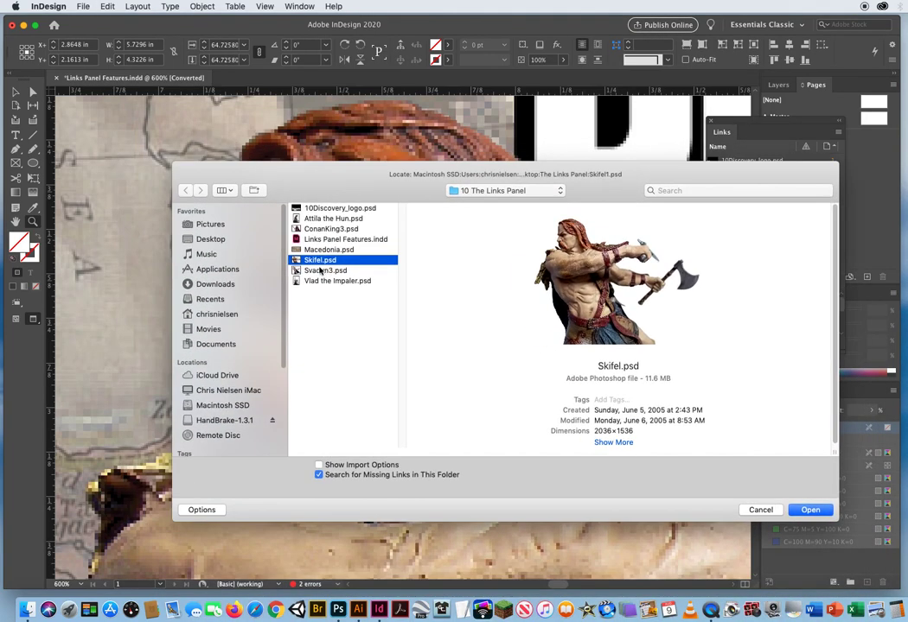
{"action": "left_click", "coordinate": [811, 510]}
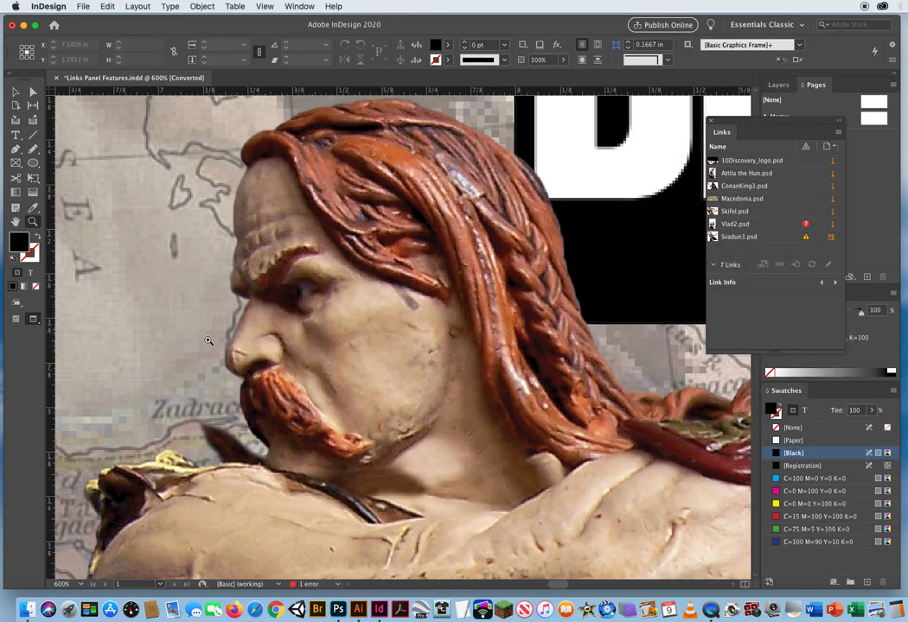
- Locate missing Vlad2.psd on the page and relink it to Vlad the Impaler.psd
{"action": "left_click", "coordinate": [833, 225]}
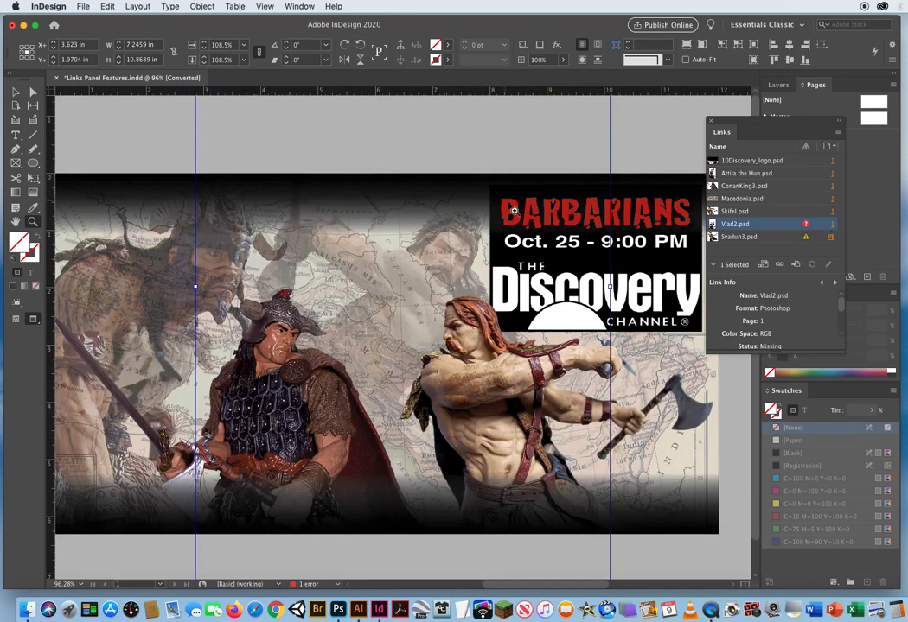
{"action": "left_click_drag", "start_coordinate": [405, 219], "coordinate": [417, 264]}
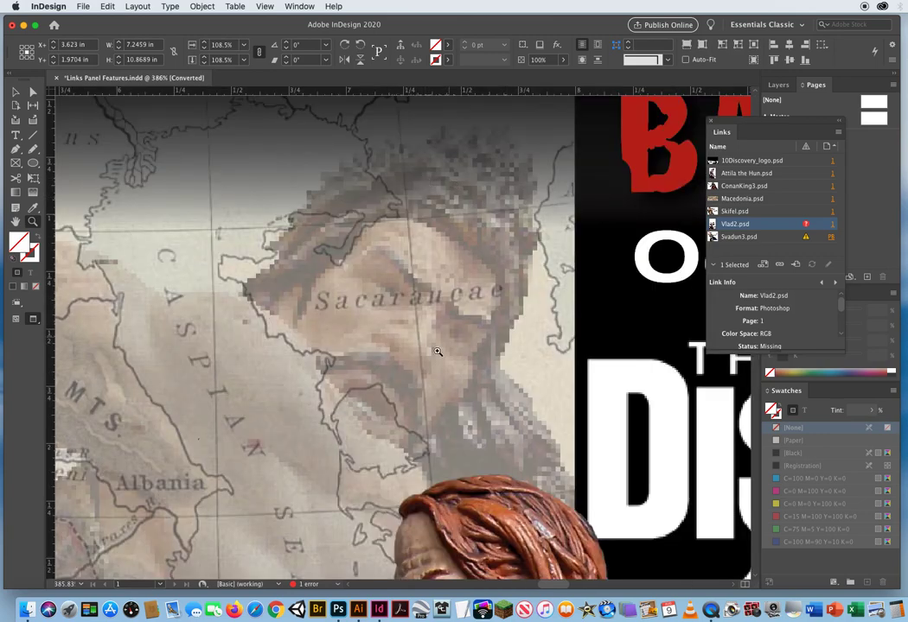
{"action": "left_click", "coordinate": [806, 226]}
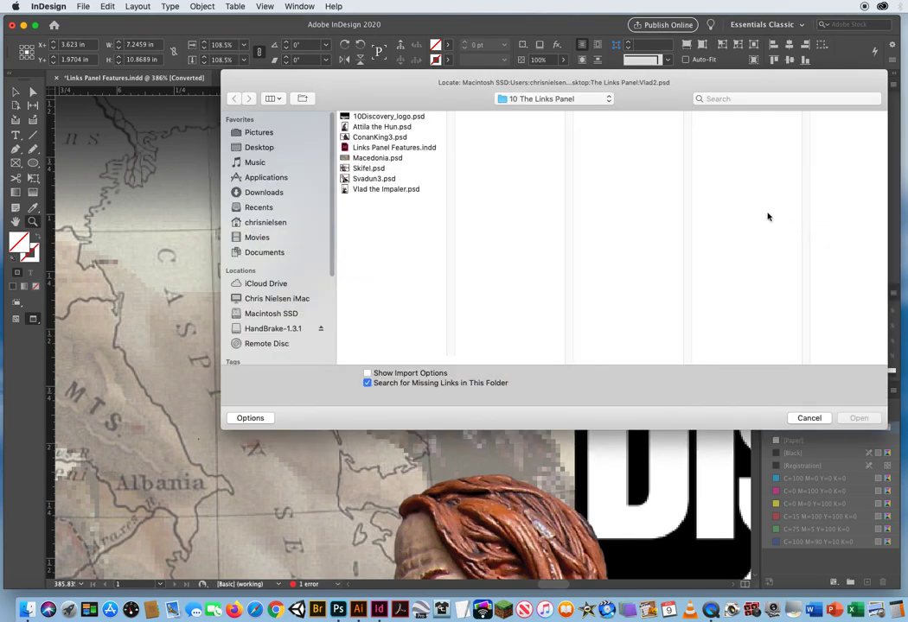
{"action": "left_click", "coordinate": [361, 190]}
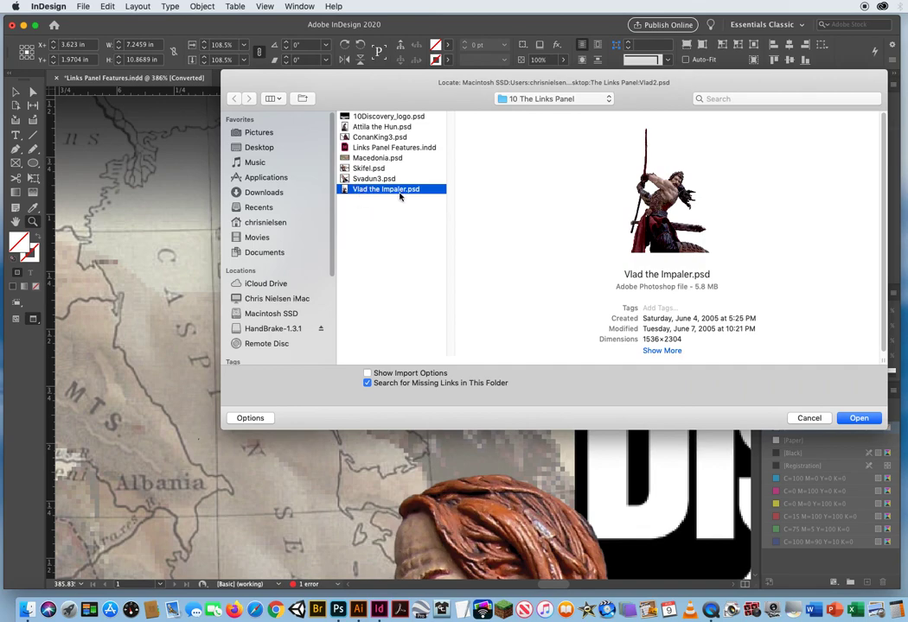
{"action": "left_click_drag", "start_coordinate": [591, 76], "coordinate": [709, 191]}
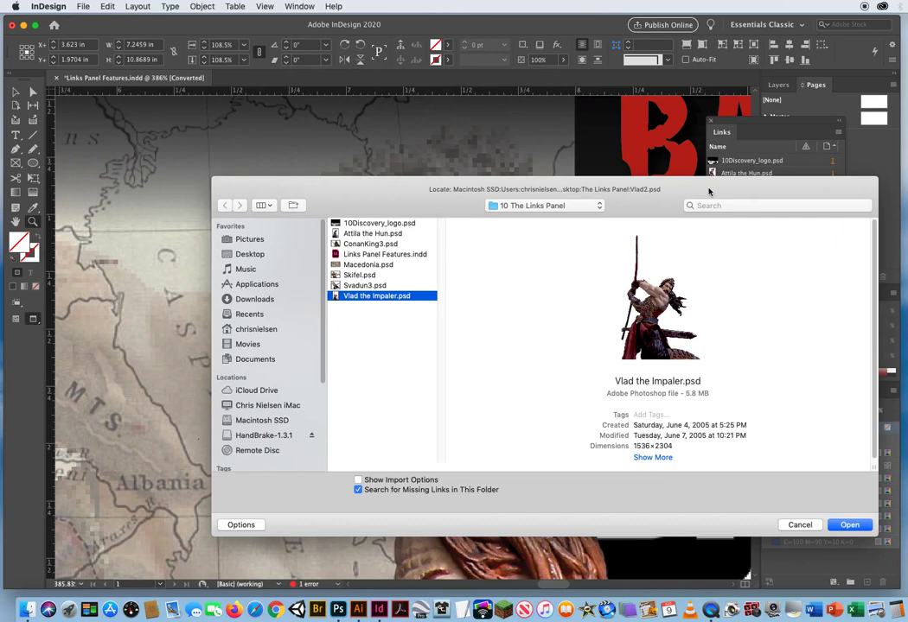
{"action": "left_click_drag", "start_coordinate": [709, 191], "coordinate": [678, 169]}
{"action": "left_click", "coordinate": [817, 502]}
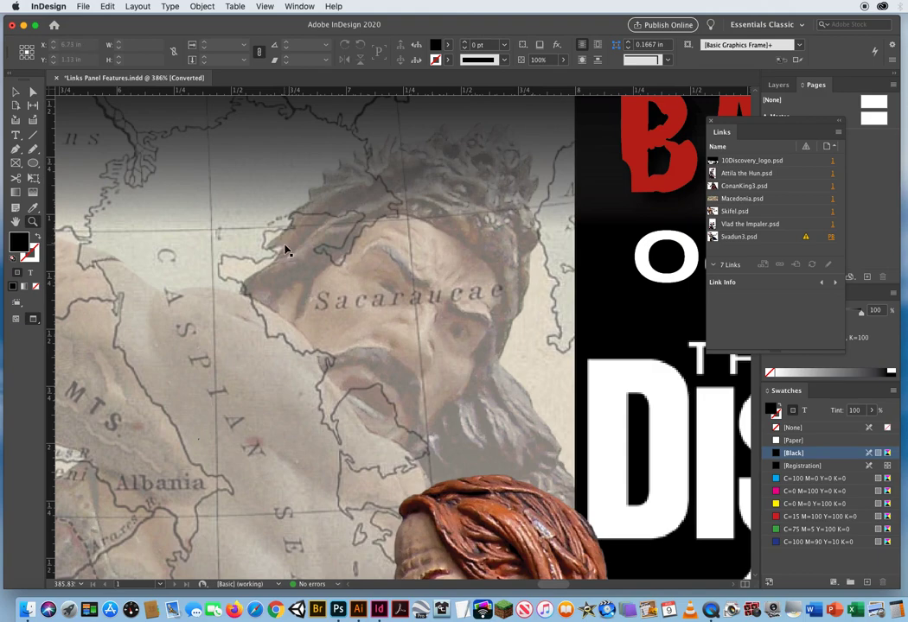
- Zoom out, switch to Normal mode and the Selection tool to view Svadun3.psd on the pasteboard
{"action": "key", "text": "super+0"}
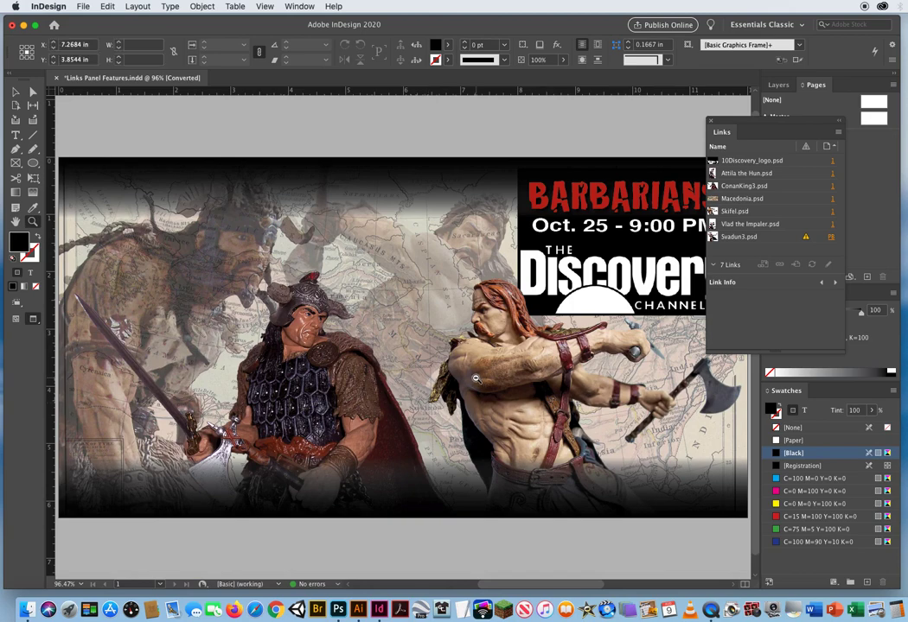
{"action": "key", "text": "super+minus"}
{"action": "key", "text": "super+minus"}
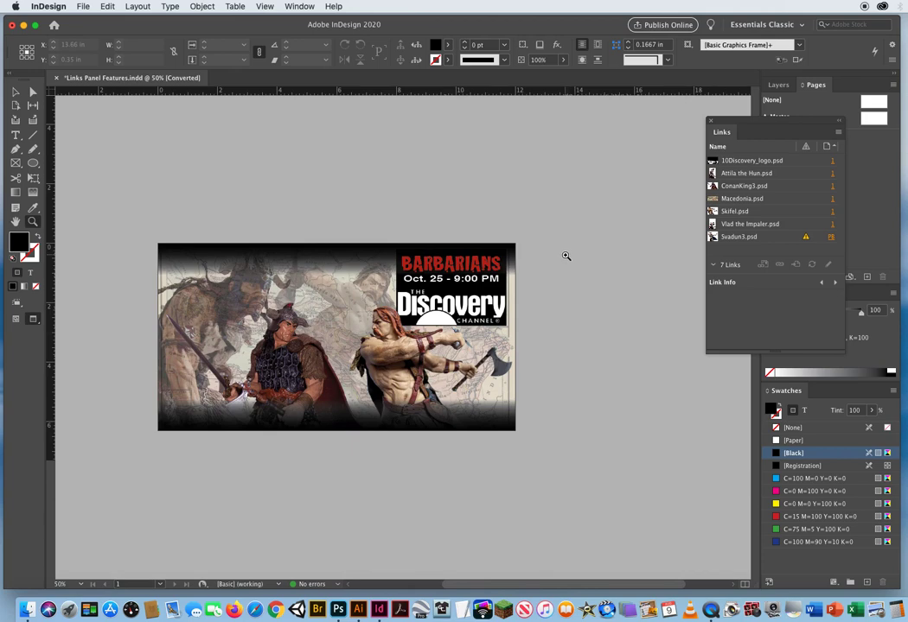
{"action": "key", "text": "w"}
{"action": "left_click", "coordinate": [14, 93]}
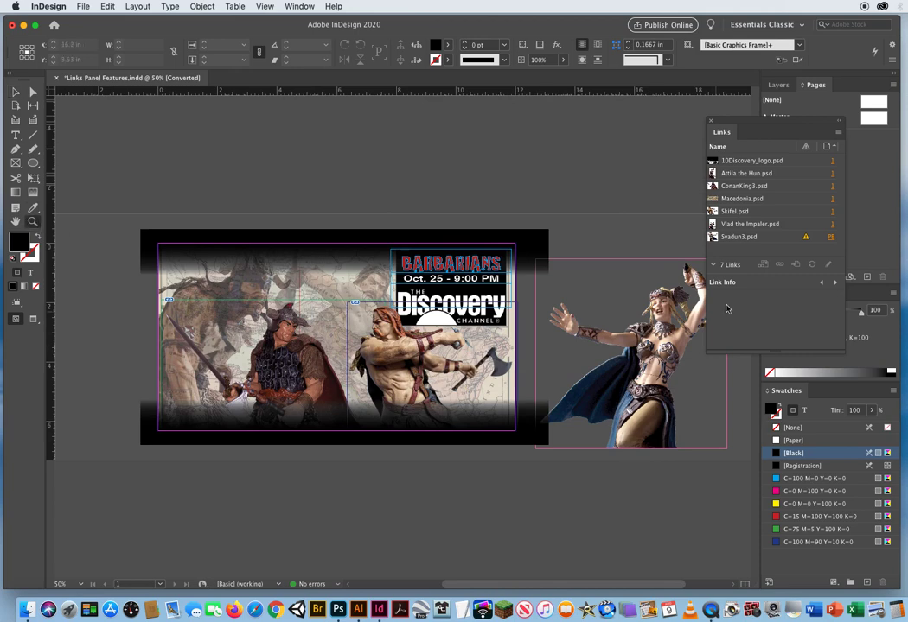
- Update the out-of-date Svadun3.psd link in the Links panel, then zoom out to the whole banner
{"action": "left_click", "coordinate": [831, 239]}
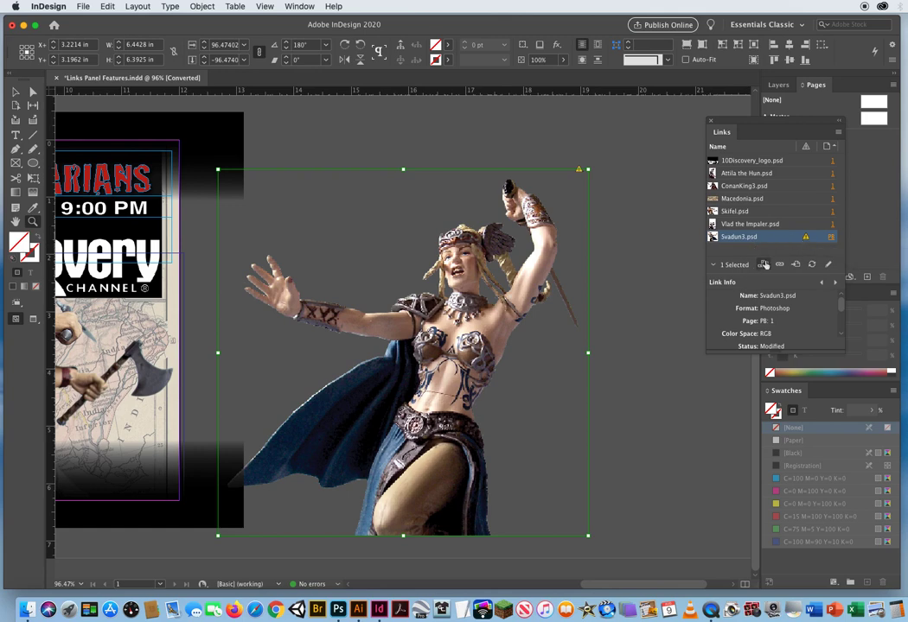
{"action": "double_click", "coordinate": [806, 239]}
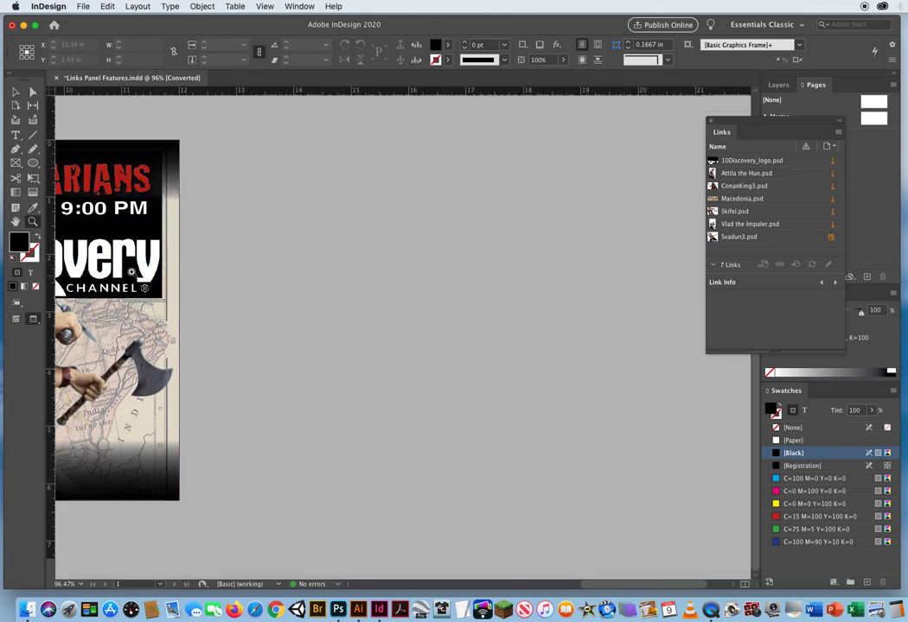
{"action": "key", "text": "super+minus"}
{"action": "key", "text": "super+minus"}
- Open the full Preflight report to confirm the layout shows No errors
{"action": "left_click_drag", "start_coordinate": [197, 333], "coordinate": [361, 334]}
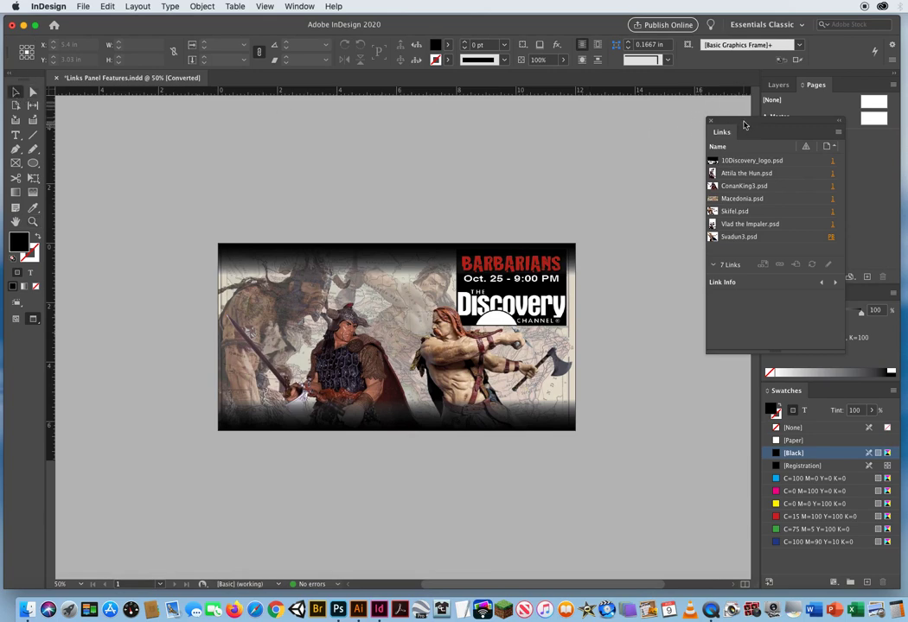
{"action": "left_click_drag", "start_coordinate": [761, 121], "coordinate": [658, 122]}
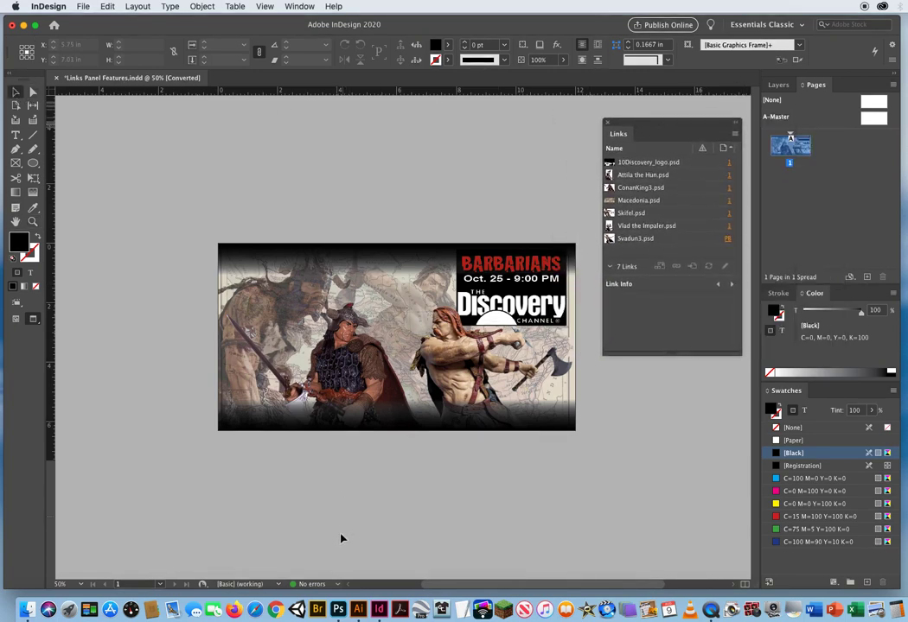
{"action": "left_click", "coordinate": [337, 585]}
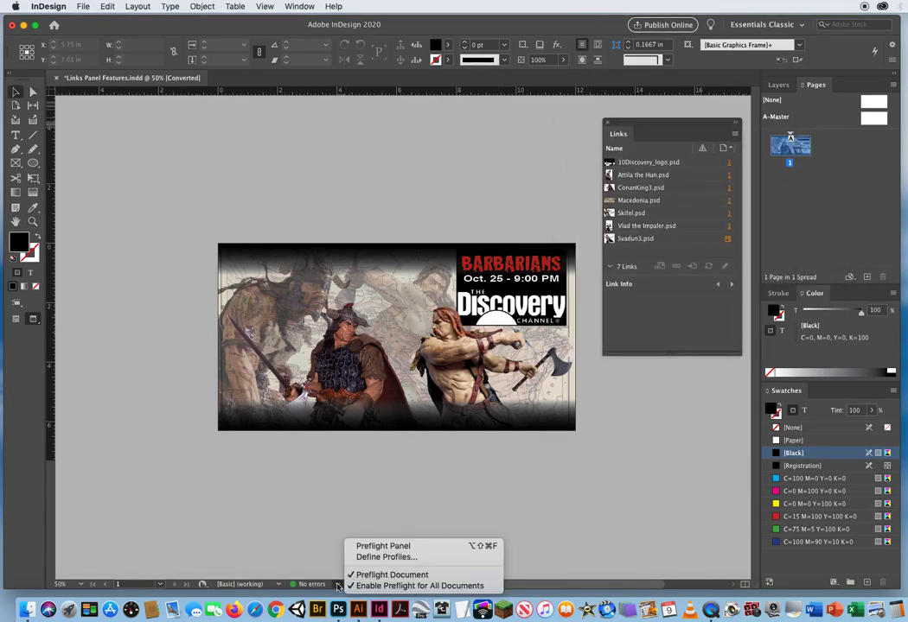
{"action": "left_click", "coordinate": [367, 546]}
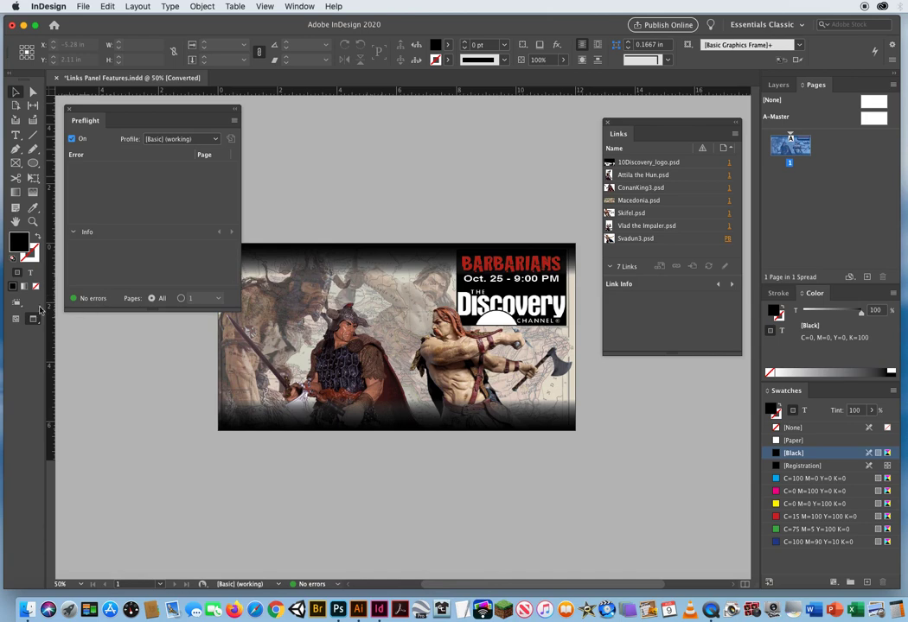
- Close the Preflight report and dock the Links panel alongside Layers and Pages
{"action": "left_click", "coordinate": [69, 108]}
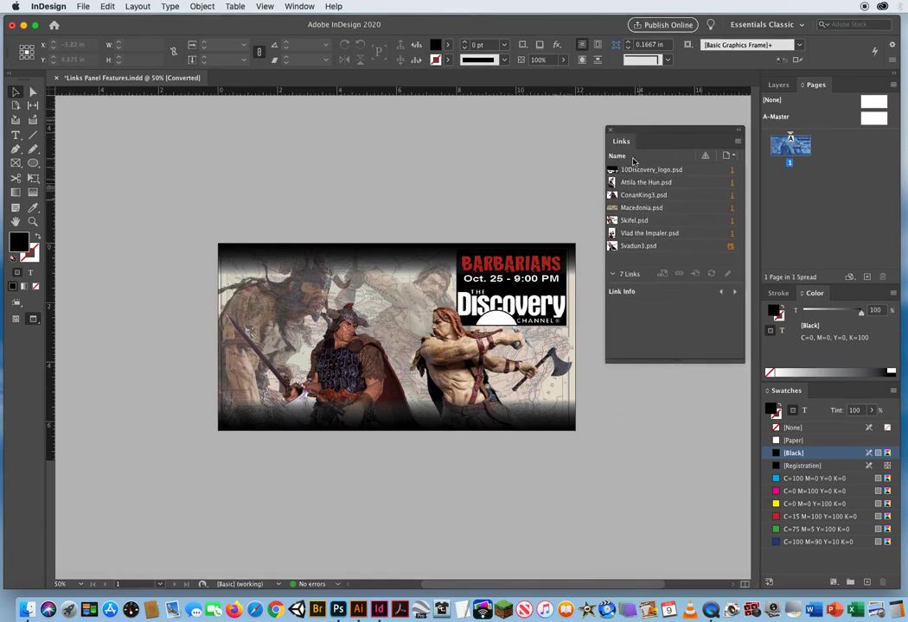
{"action": "left_click_drag", "start_coordinate": [641, 122], "coordinate": [721, 110]}
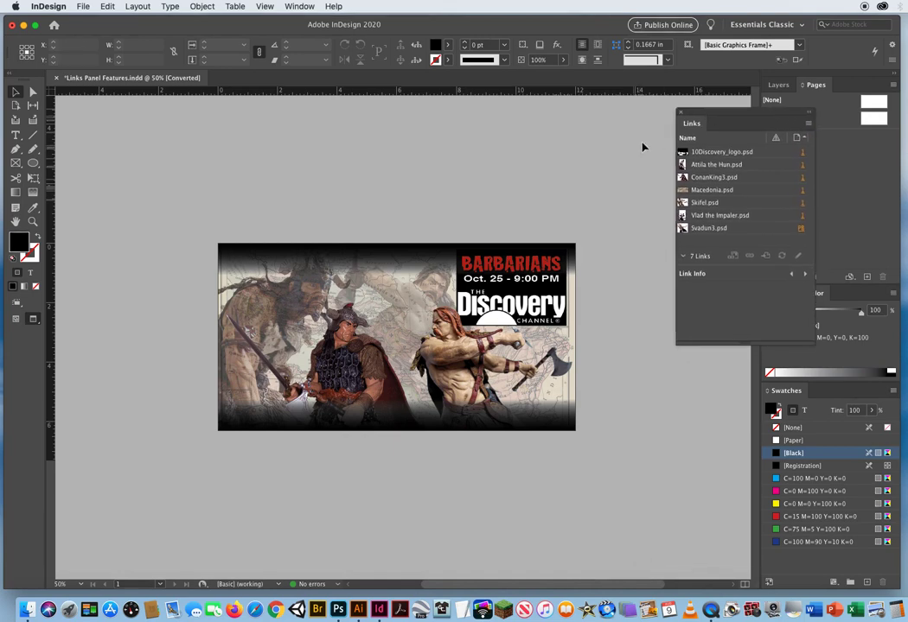
{"action": "left_click_drag", "start_coordinate": [698, 121], "coordinate": [830, 87]}
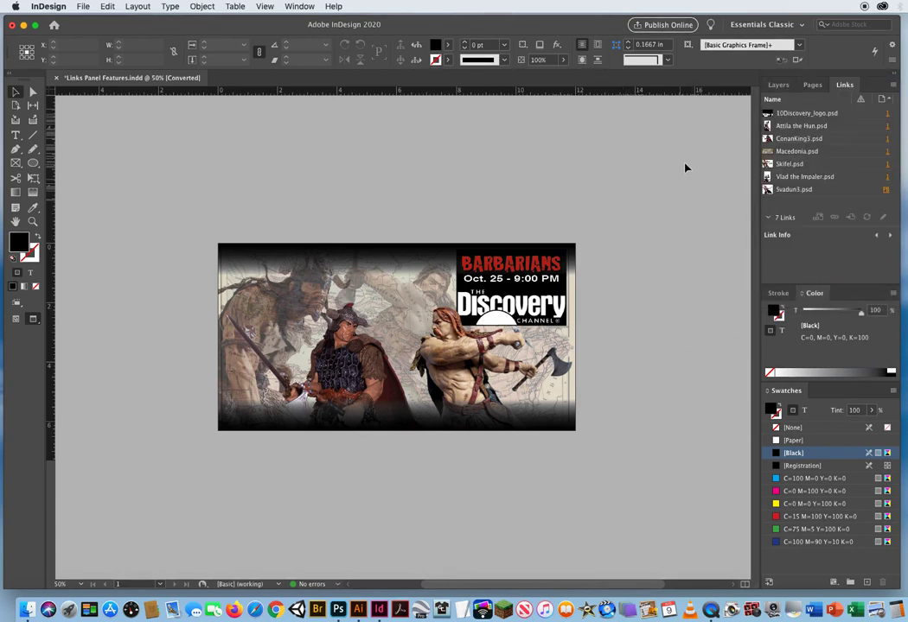